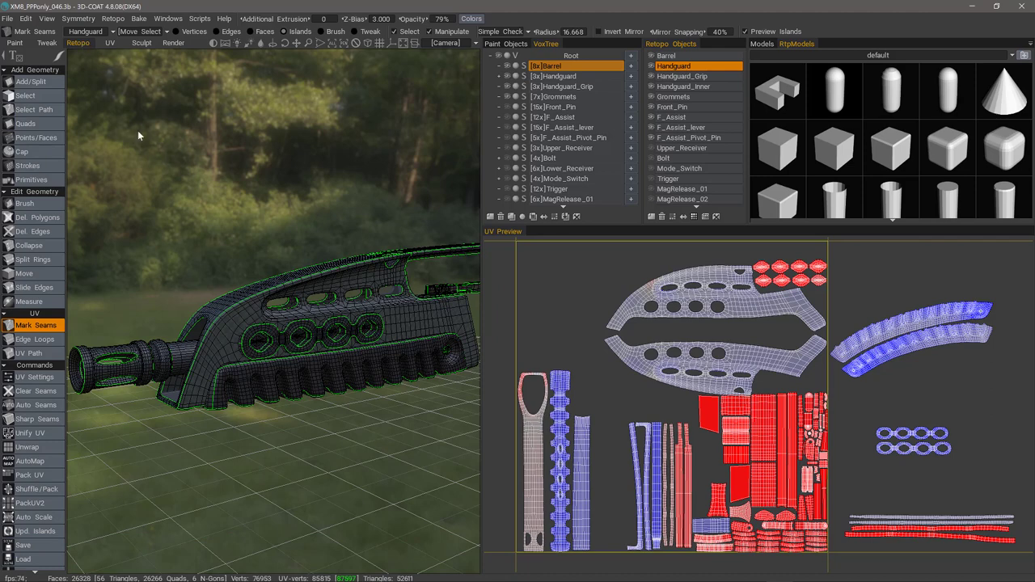
# Select the ribbed grip's lower UV island and unwrap it with the ABF method
pyautogui.click(110, 42)
pyautogui.scroll(2, 710, 366)
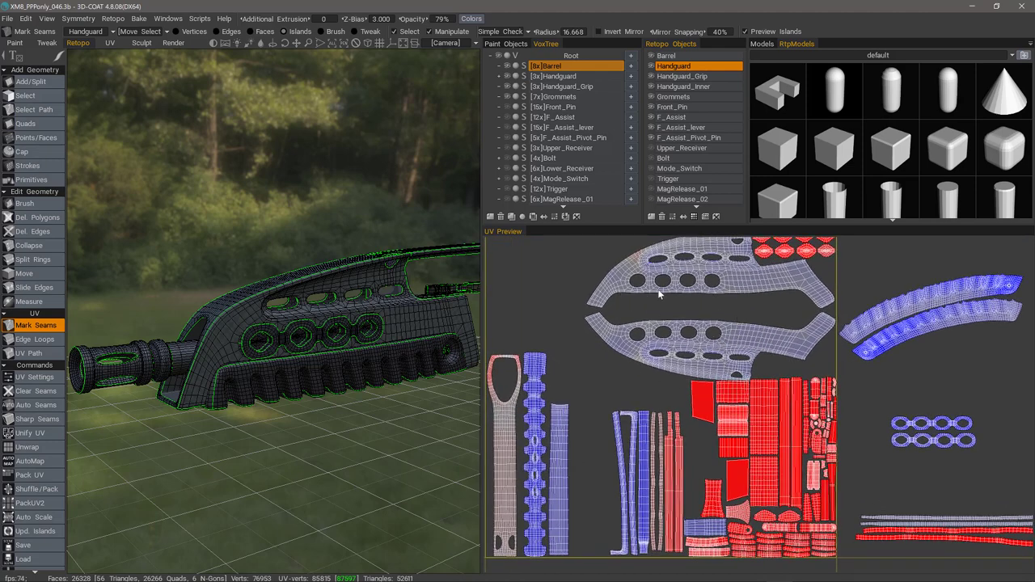
pyautogui.scroll(-5, 40, 516)
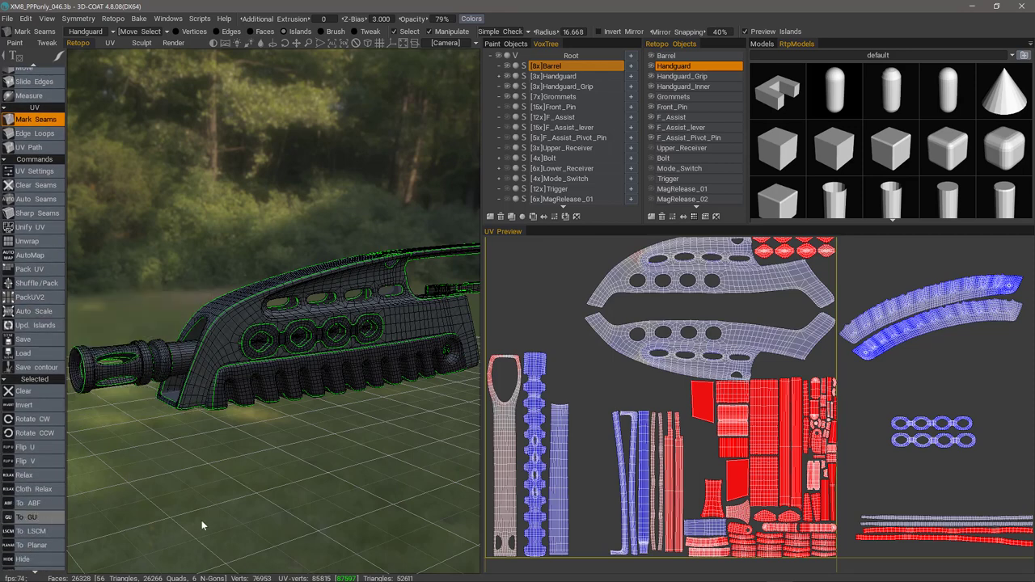
pyautogui.keyDown('alt'); pyautogui.moveTo(880, 383); pyautogui.dragTo(784, 392, button='middle'); pyautogui.keyUp('alt')
pyautogui.keyDown('alt'); pyautogui.moveTo(388, 358); pyautogui.dragTo(226, 396); pyautogui.keyUp('alt')
pyautogui.keyDown('alt'); pyautogui.moveTo(226, 397); pyautogui.dragTo(135, 398, button='middle'); pyautogui.keyUp('alt')
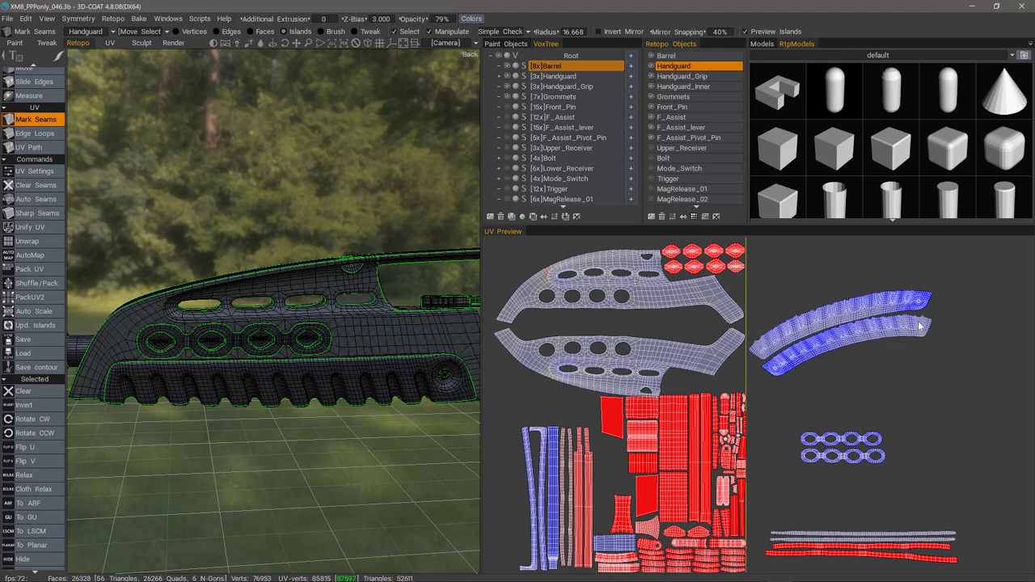
pyautogui.click(342, 335)
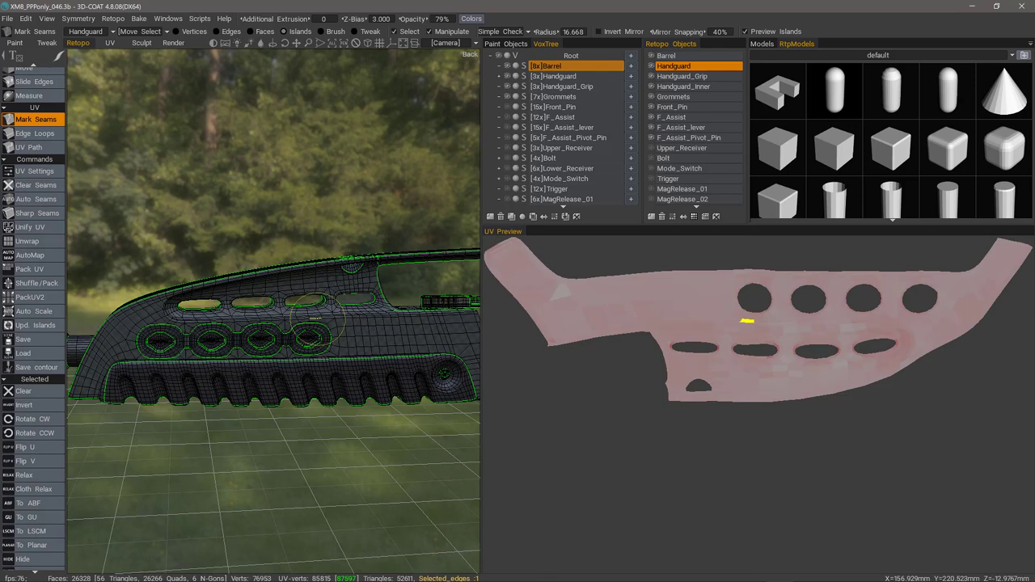
pyautogui.click(857, 340)
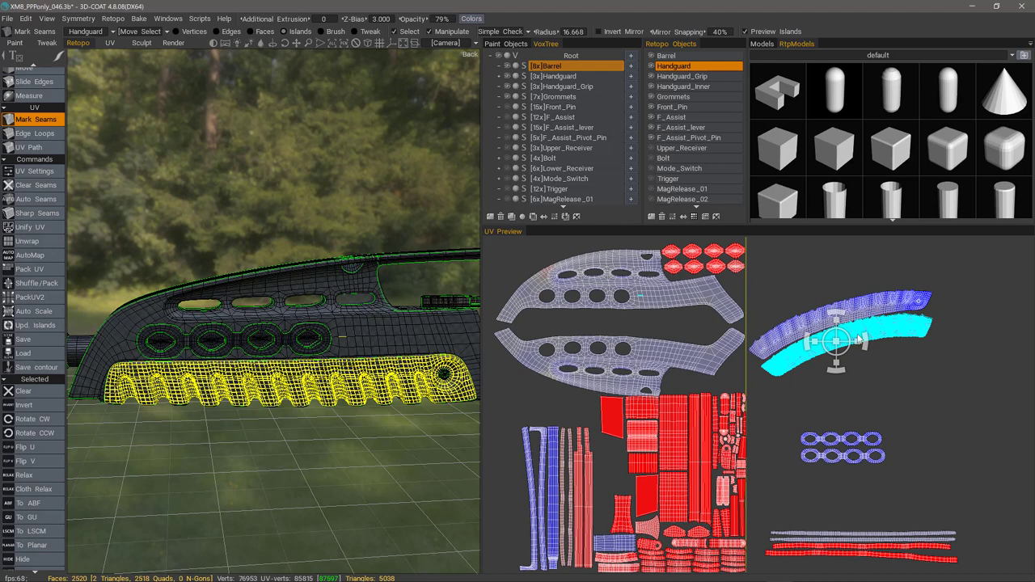
pyautogui.click(44, 503)
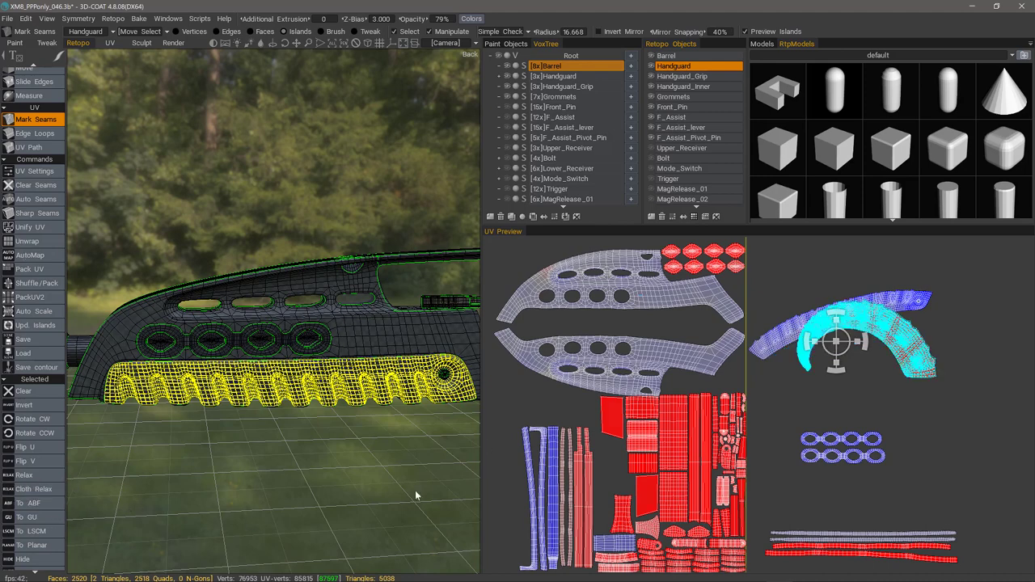
# Unwrap the selected grip island with the Globally Uniform method, deselect it, and inspect the grip surface up close for distortion
pyautogui.click(38, 519)
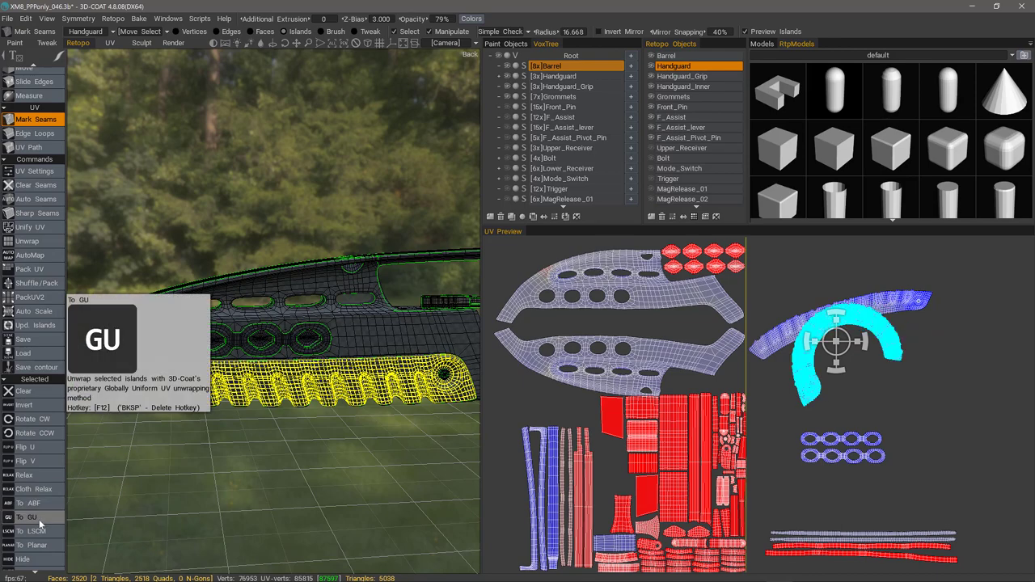
pyautogui.moveTo(248, 430); pyautogui.dragTo(251, 461)
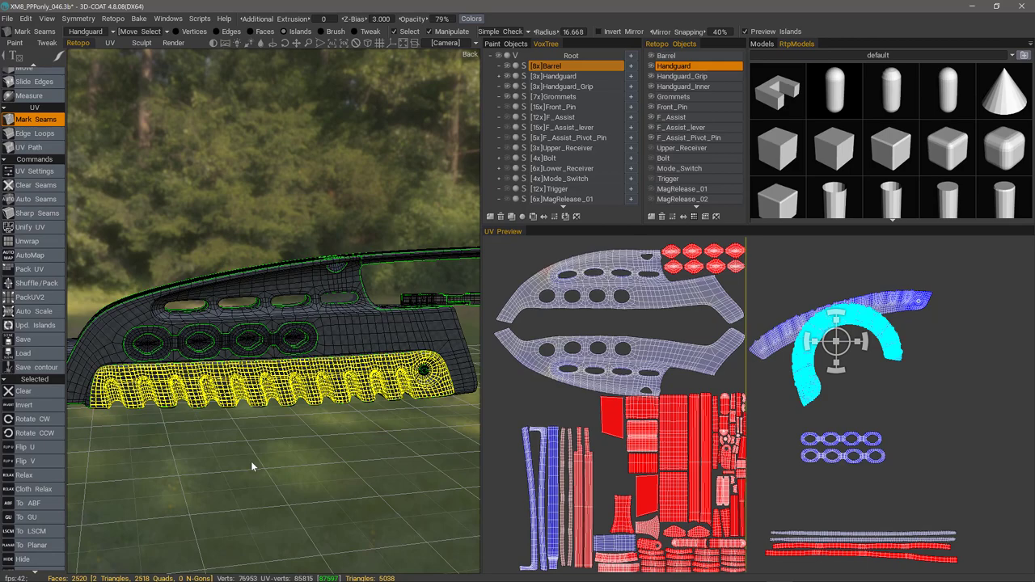
pyautogui.scroll(6, 253, 465)
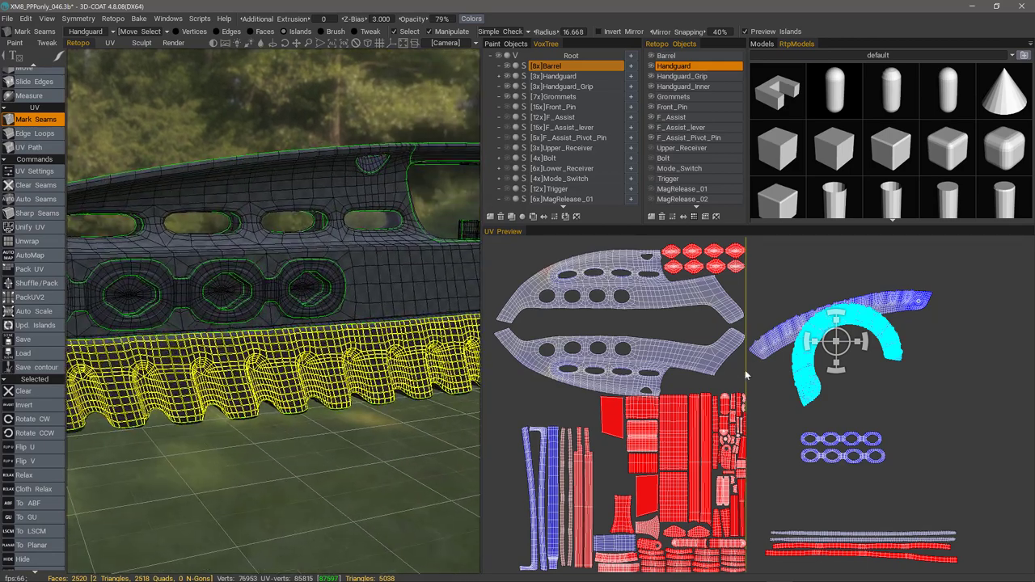
pyautogui.keyDown('ctrl'); pyautogui.click(808, 378); pyautogui.keyUp('ctrl')
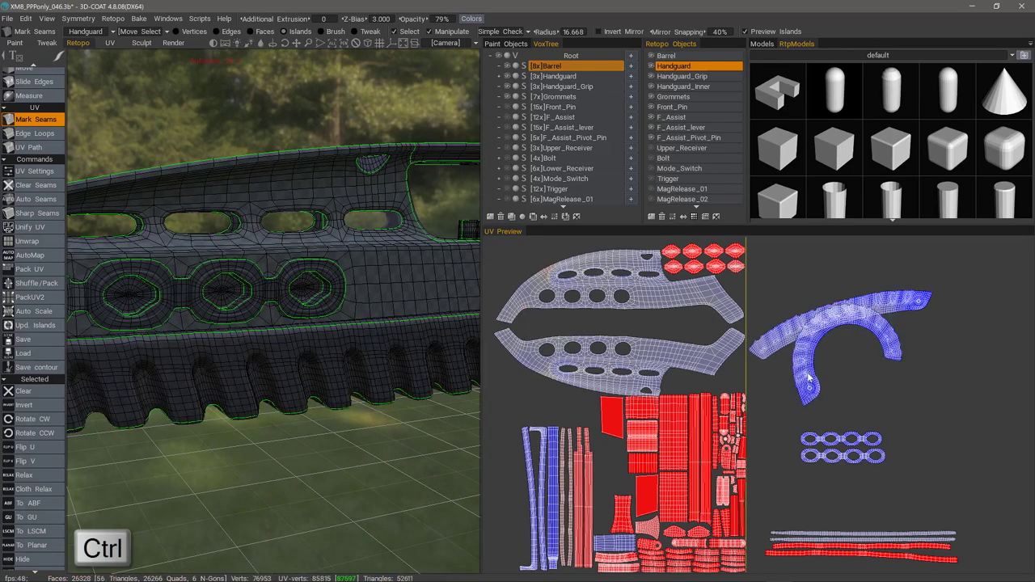
pyautogui.scroll(8, 324, 490)
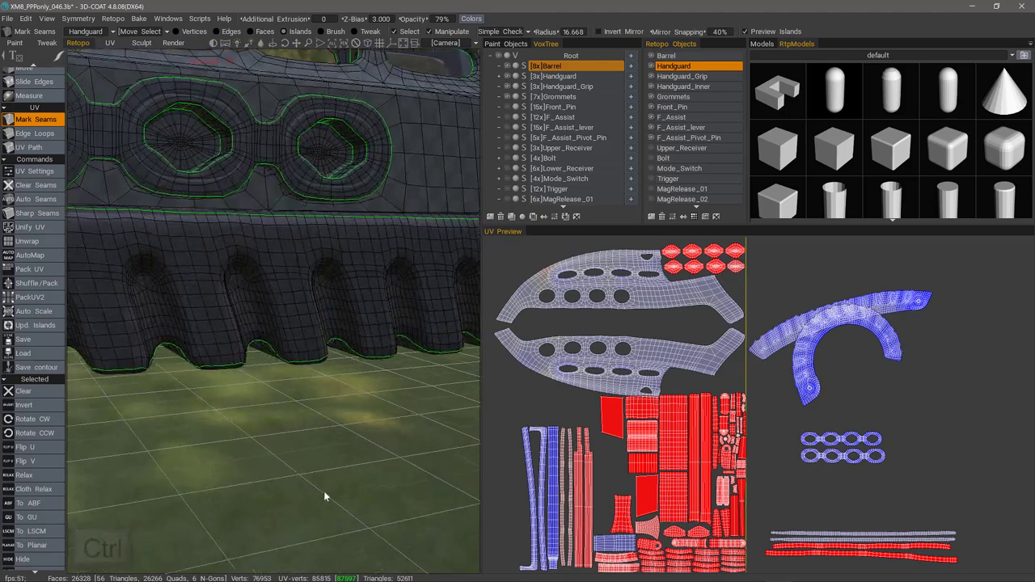
pyautogui.moveTo(325, 492); pyautogui.dragTo(326, 251)
pyautogui.moveTo(306, 78); pyautogui.dragTo(299, 293, button='middle')
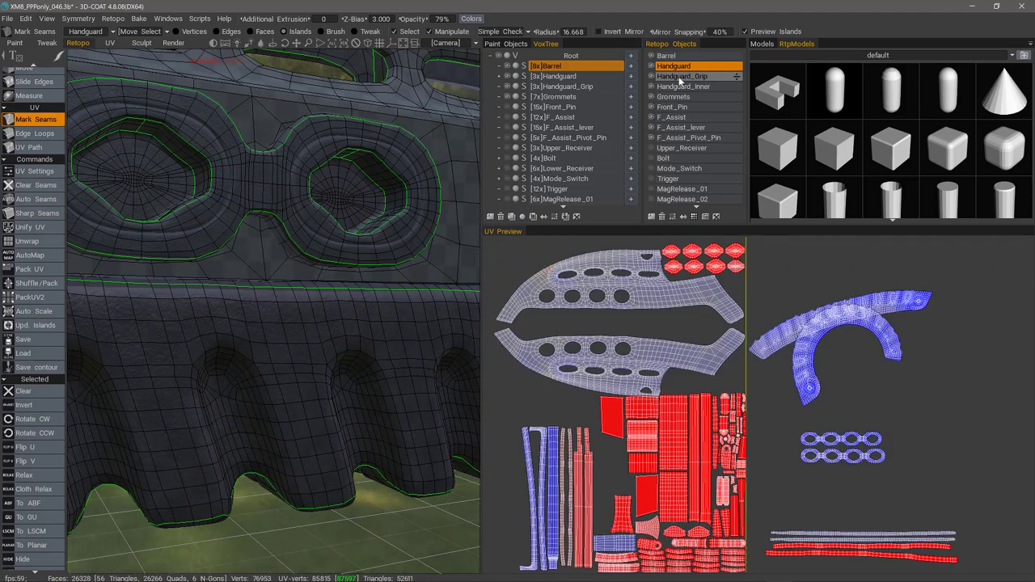
# Make Handguard_Grip the active retopo object and unwrap the arched grip island with the LSCM method
pyautogui.click(679, 76)
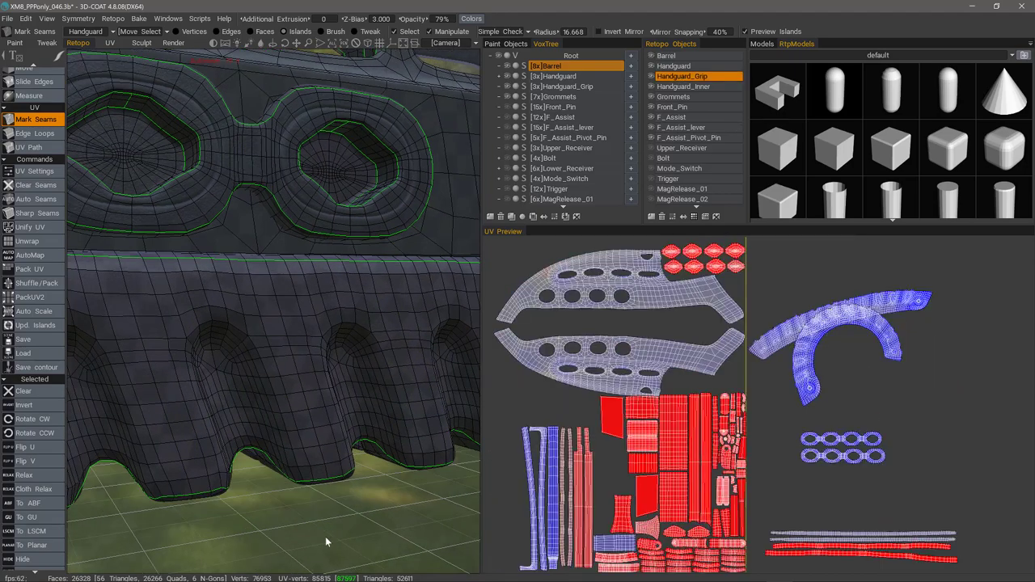
pyautogui.moveTo(325, 536)
pyautogui.mouseDown()
pyautogui.moveTo(261, 465)
pyautogui.moveTo(263, 437)
pyautogui.moveTo(249, 445)
pyautogui.moveTo(240, 420)
pyautogui.moveTo(173, 396)
pyautogui.mouseUp()
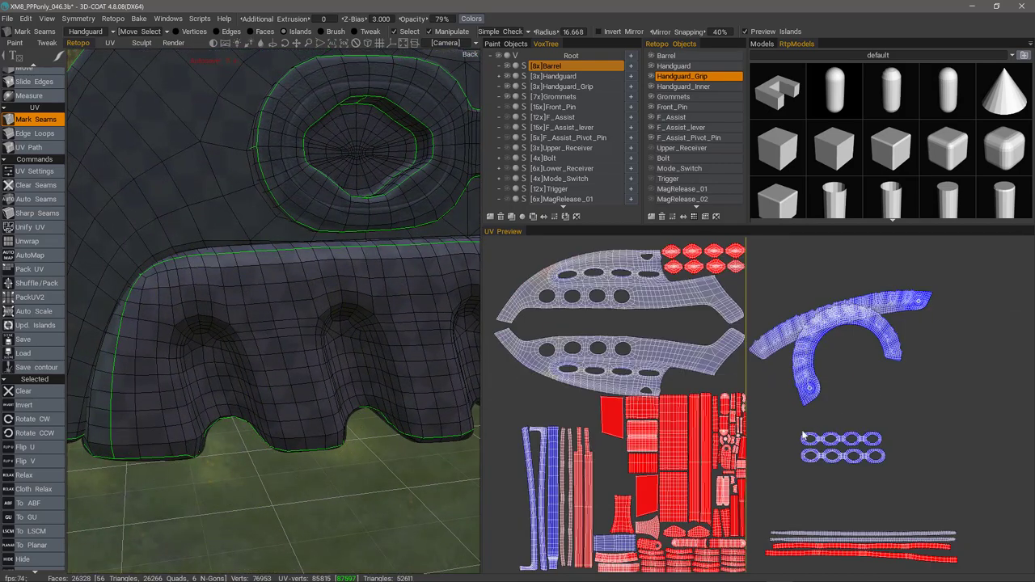
pyautogui.moveTo(796, 378); pyautogui.dragTo(829, 394, button='middle')
pyautogui.click(205, 477)
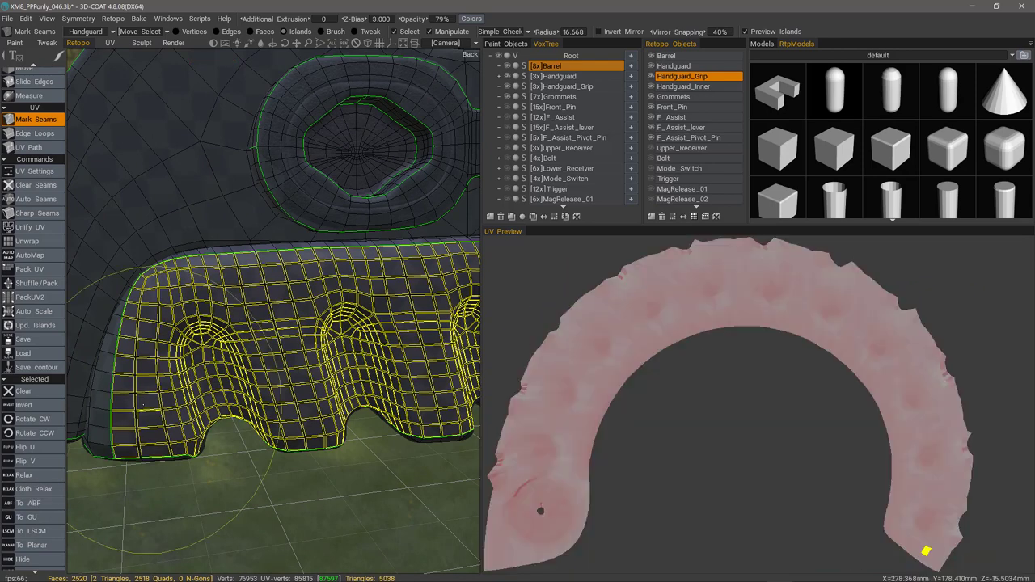
pyautogui.click(44, 531)
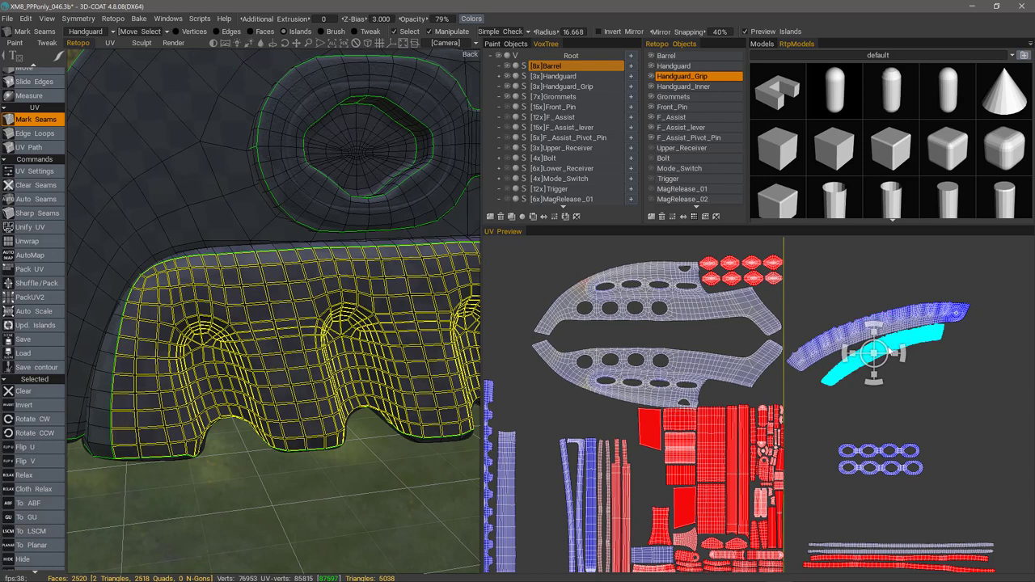
# Rotate the LSCM-unwrapped grip island slightly and move it down, away from the other grip island
pyautogui.moveTo(901, 349); pyautogui.dragTo(903, 356)
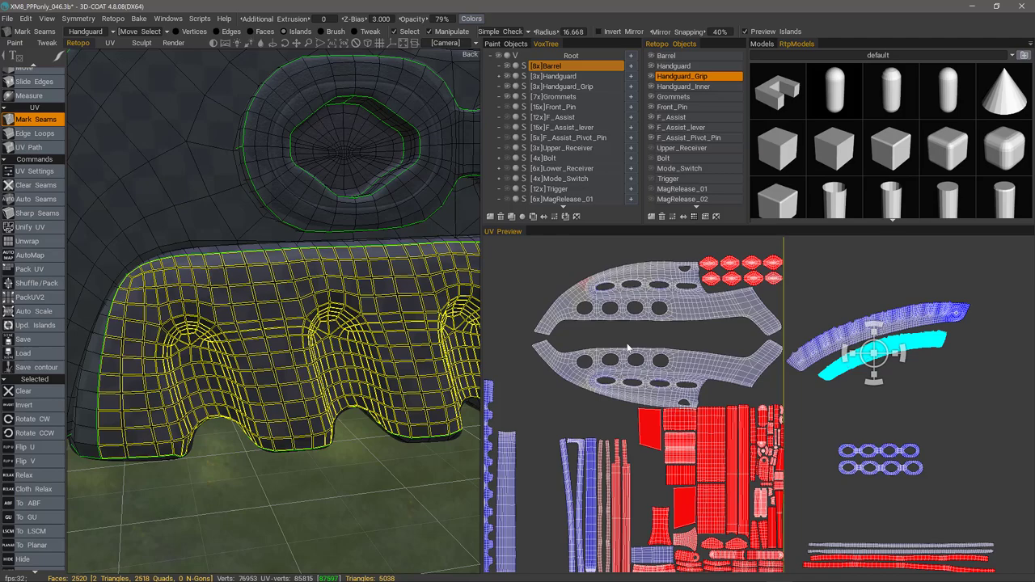
pyautogui.scroll(-5, 271, 324)
pyautogui.moveTo(440, 360); pyautogui.dragTo(268, 379, button='middle')
pyautogui.scroll(-4, 267, 369)
pyautogui.moveTo(268, 362); pyautogui.dragTo(270, 331)
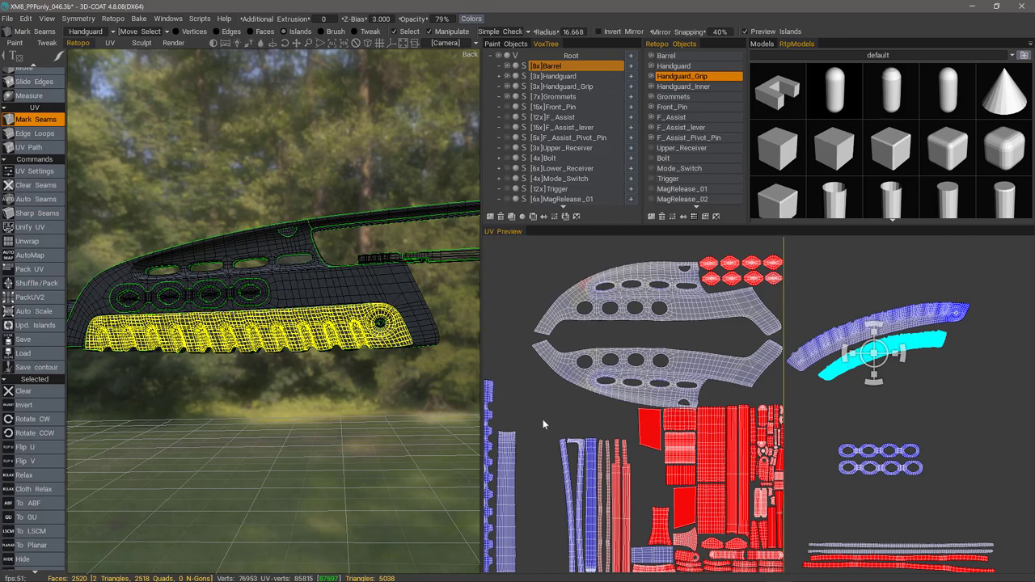
pyautogui.moveTo(581, 416); pyautogui.dragTo(636, 353, button='middle')
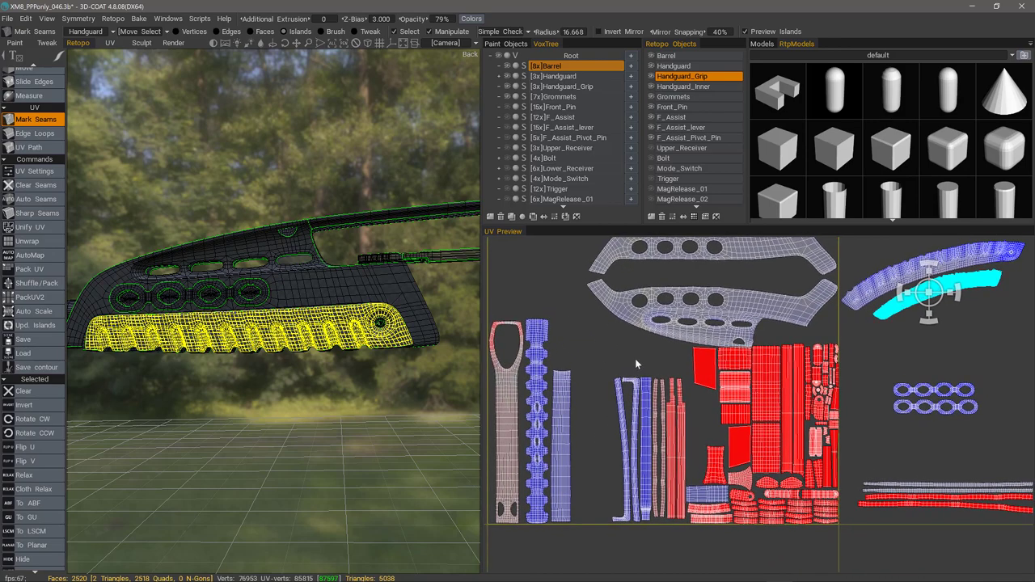
pyautogui.moveTo(634, 358); pyautogui.dragTo(603, 352, button='right')
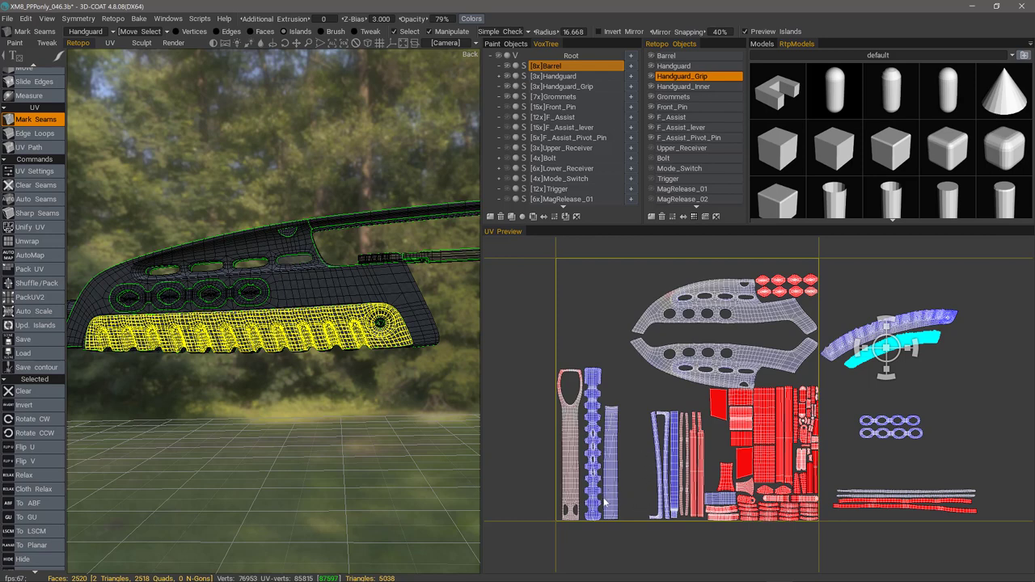
pyautogui.moveTo(897, 345); pyautogui.dragTo(892, 366)
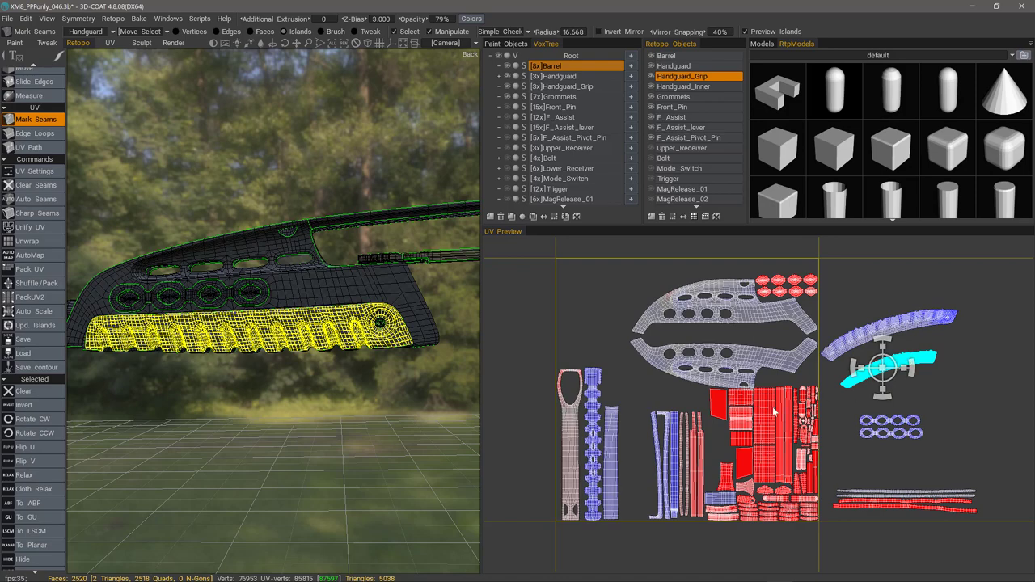
# Move the smaller grip island up close beneath the larger grip island and deselect it
pyautogui.moveTo(858, 398); pyautogui.dragTo(611, 401, button='middle')
pyautogui.moveTo(646, 394); pyautogui.dragTo(767, 381, button='right')
pyautogui.moveTo(660, 291); pyautogui.dragTo(842, 506, button='middle')
pyautogui.moveTo(843, 506); pyautogui.dragTo(807, 476, button='right')
pyautogui.moveTo(734, 367); pyautogui.dragTo(823, 464, button='middle')
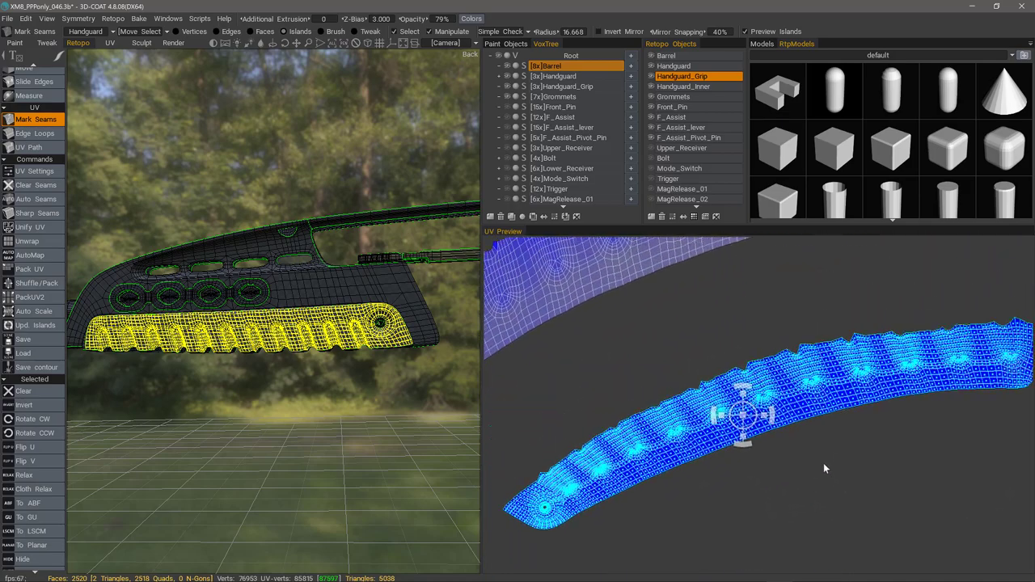
pyautogui.moveTo(823, 464); pyautogui.dragTo(683, 366, button='right')
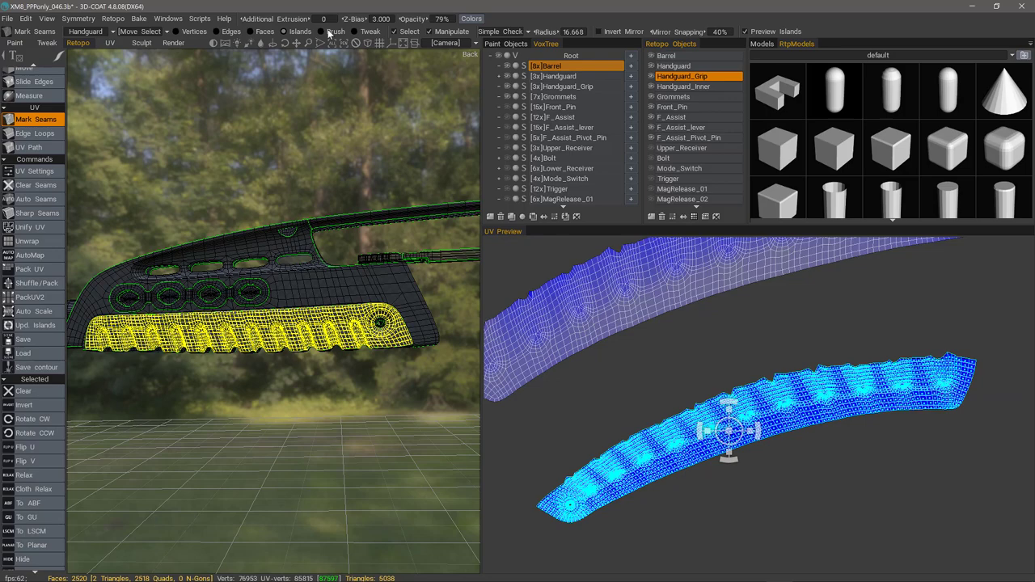
pyautogui.moveTo(728, 339)
pyautogui.mouseDown(button='right')
pyautogui.moveTo(694, 346)
pyautogui.moveTo(696, 357)
pyautogui.mouseUp(button='right')
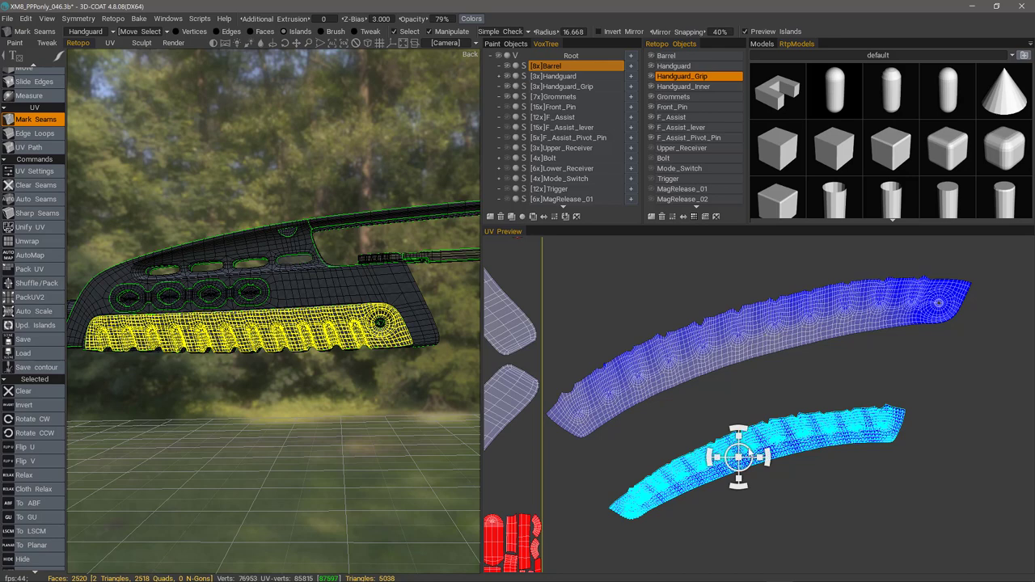
pyautogui.moveTo(738, 457); pyautogui.dragTo(747, 390)
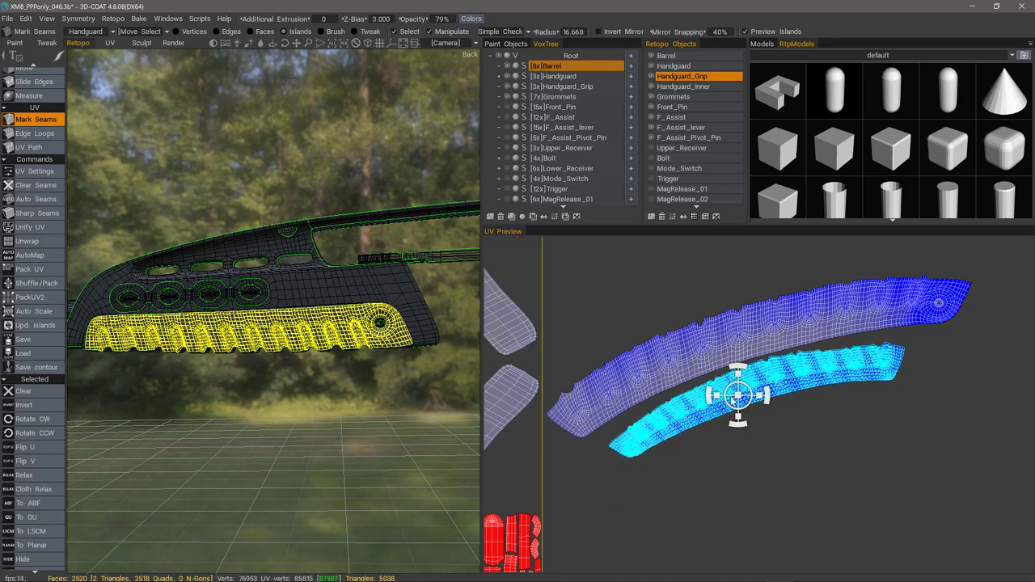
pyautogui.keyDown('ctrl'); pyautogui.click(737, 408); pyautogui.keyUp('ctrl')
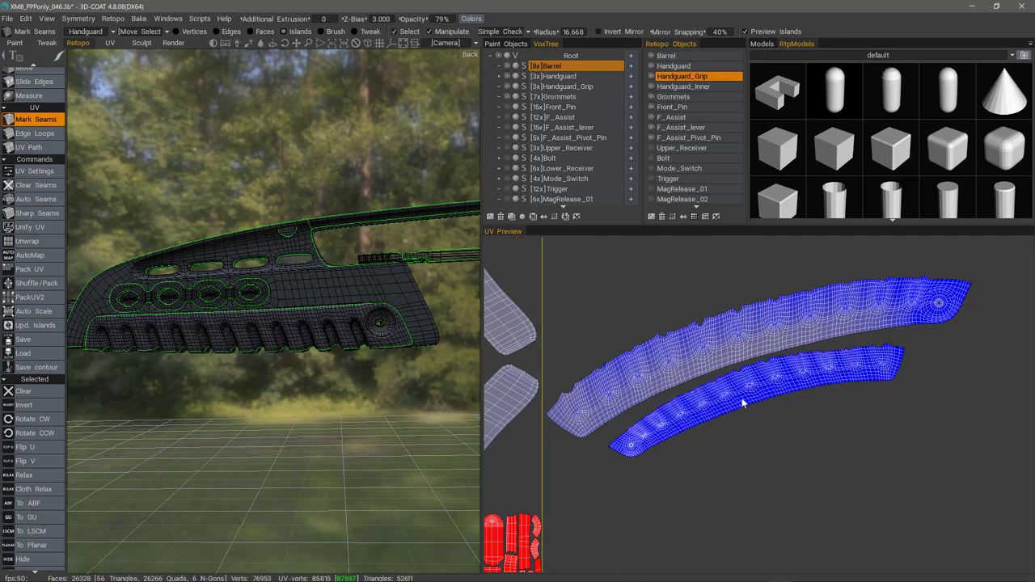
# Try bending the smaller grip island's right end upward with the UV brush at radius 105, and undo the strokes
pyautogui.click(332, 32)
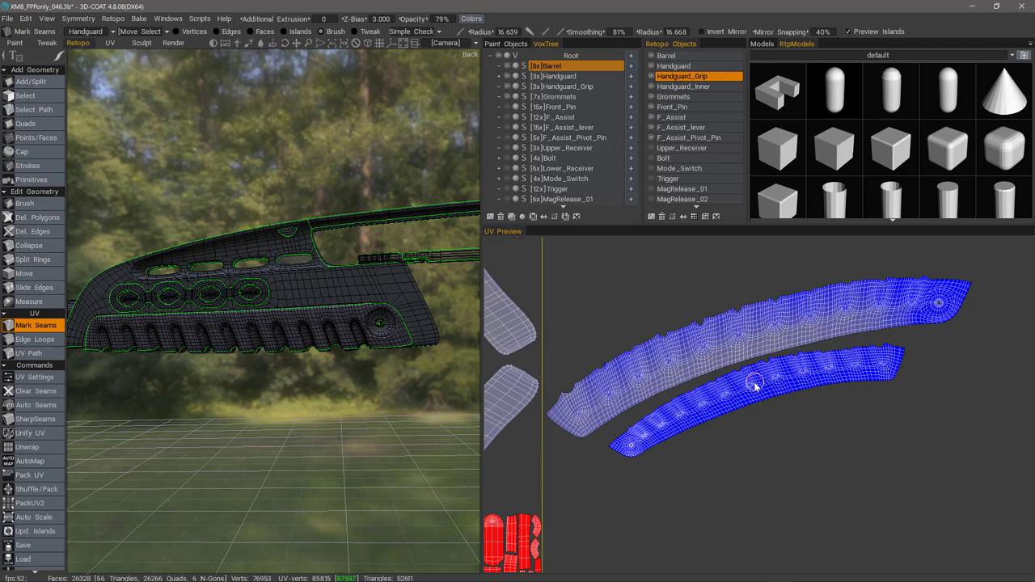
pyautogui.moveTo(754, 383); pyautogui.dragTo(750, 386, button='right')
pyautogui.moveTo(767, 386); pyautogui.dragTo(889, 398, button='right')
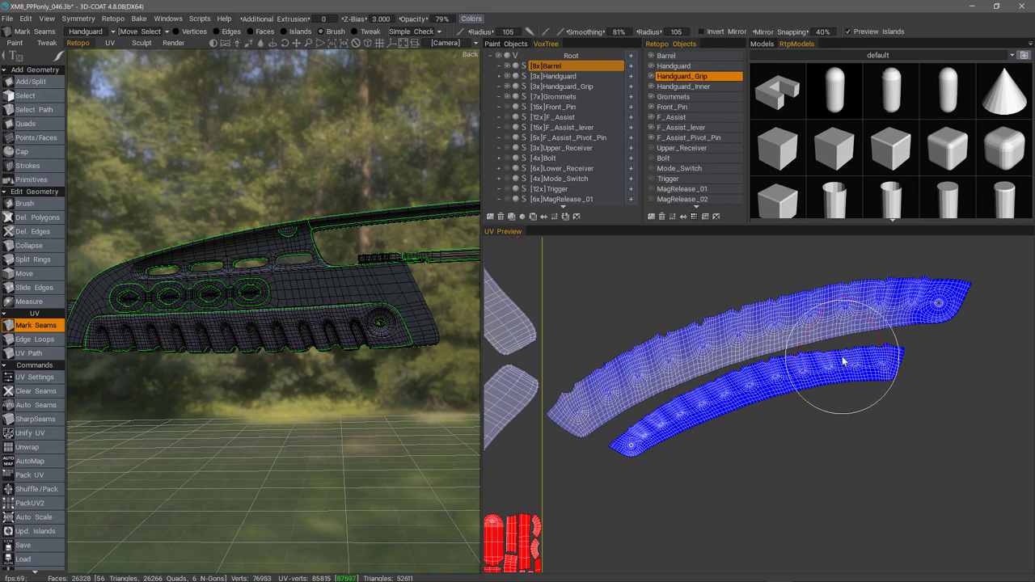
pyautogui.moveTo(842, 361); pyautogui.dragTo(843, 345)
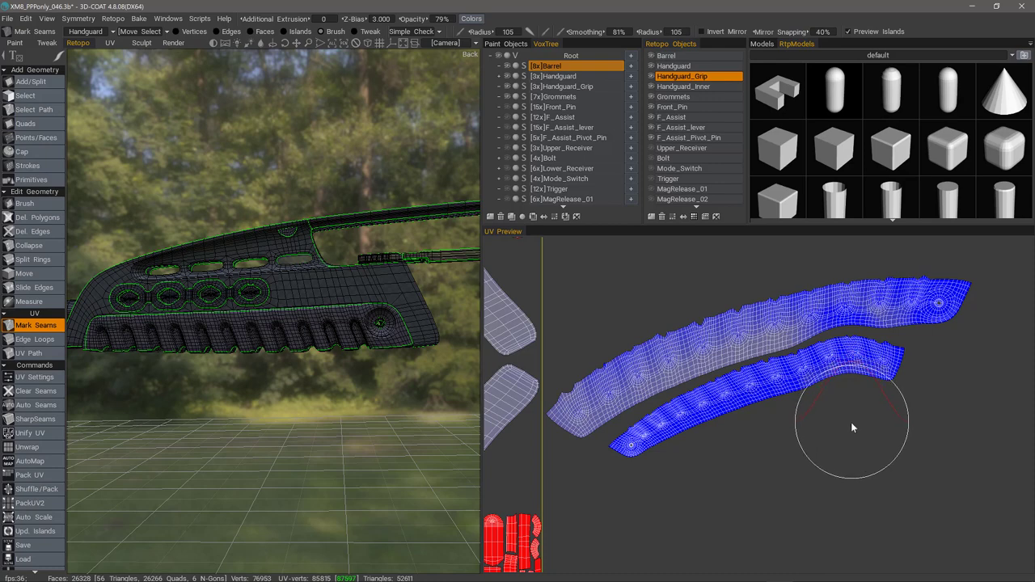
pyautogui.hotkey('ctrl', 'z')
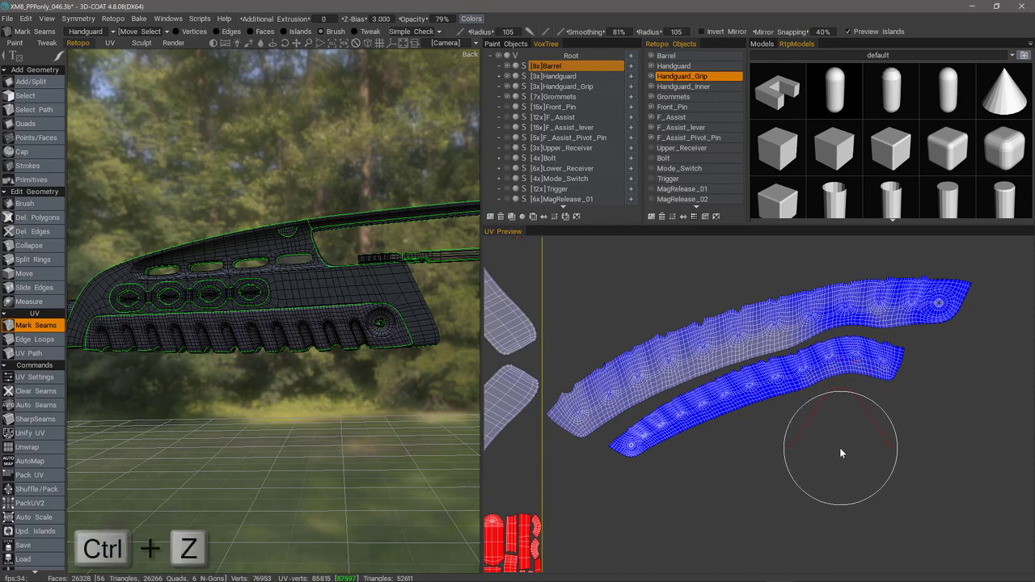
pyautogui.hotkey('ctrl', 'z')
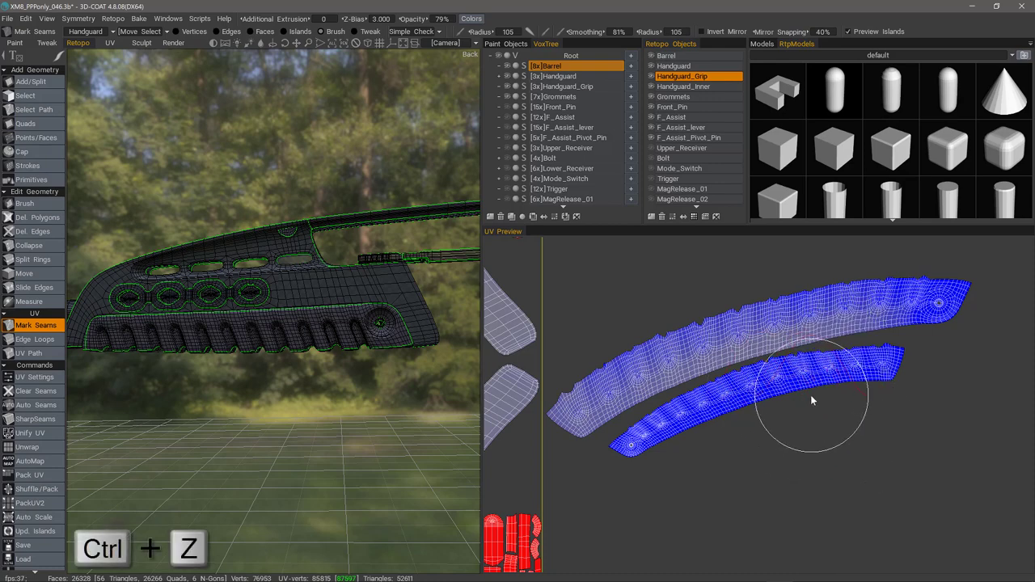
# Select the smaller grip island and straighten its arched shape with the UV brush at radius 163
pyautogui.click(297, 33)
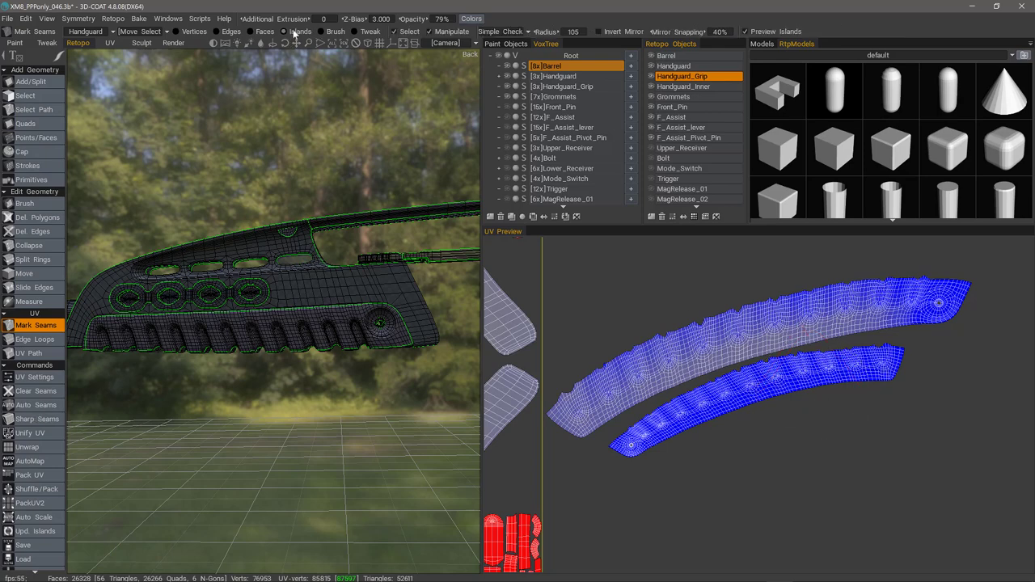
pyautogui.click(786, 391)
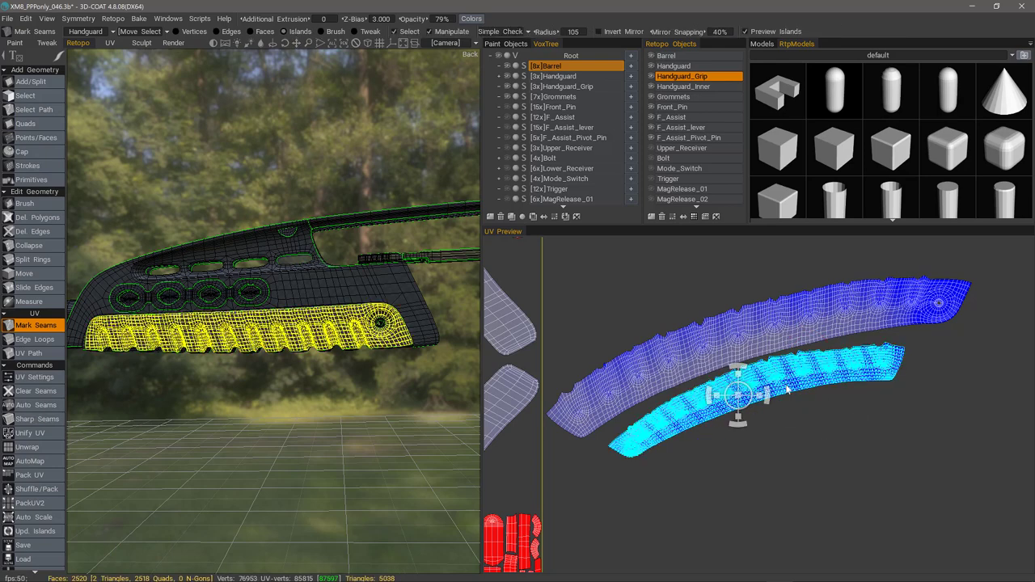
pyautogui.click(326, 32)
pyautogui.moveTo(836, 362); pyautogui.dragTo(914, 384, button='right')
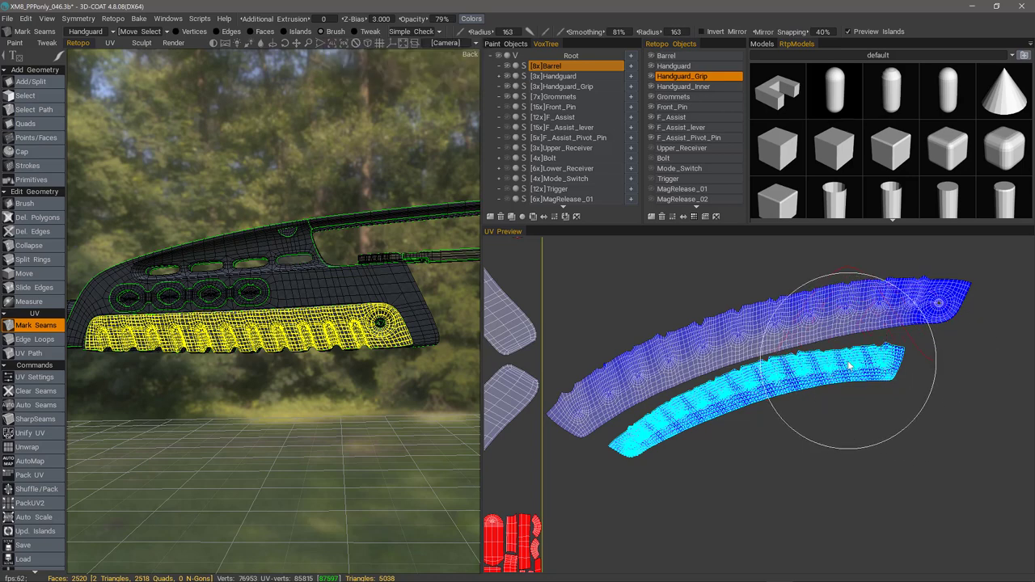
pyautogui.moveTo(847, 365)
pyautogui.mouseDown()
pyautogui.moveTo(922, 339)
pyautogui.moveTo(906, 364)
pyautogui.mouseUp()
pyautogui.moveTo(649, 427)
pyautogui.mouseDown()
pyautogui.moveTo(602, 446)
pyautogui.moveTo(718, 410)
pyautogui.mouseUp()
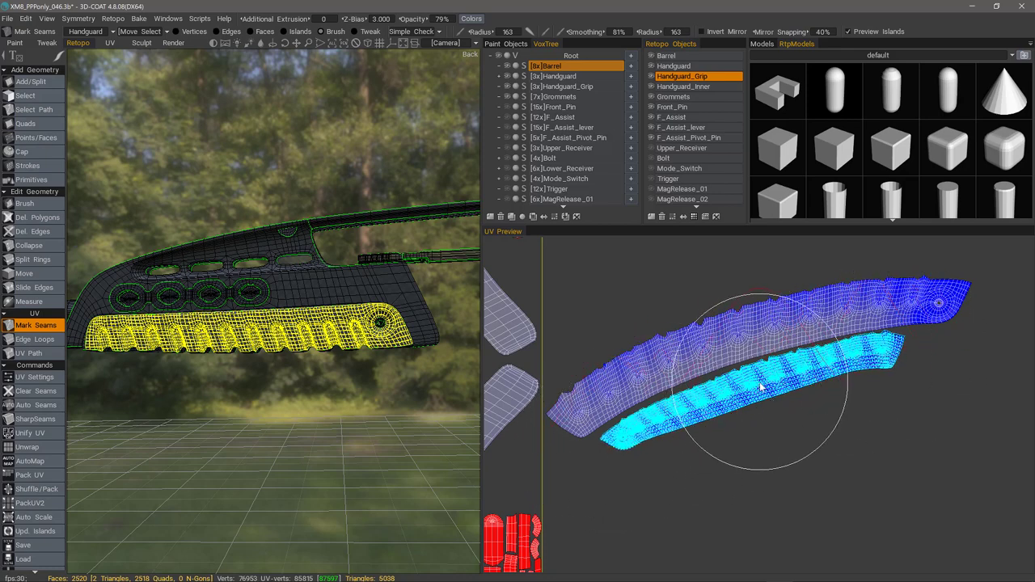
pyautogui.moveTo(763, 385); pyautogui.dragTo(761, 384)
pyautogui.moveTo(698, 405)
pyautogui.mouseDown()
pyautogui.moveTo(663, 426)
pyautogui.moveTo(808, 418)
pyautogui.moveTo(870, 386)
pyautogui.moveTo(784, 388)
pyautogui.mouseUp()
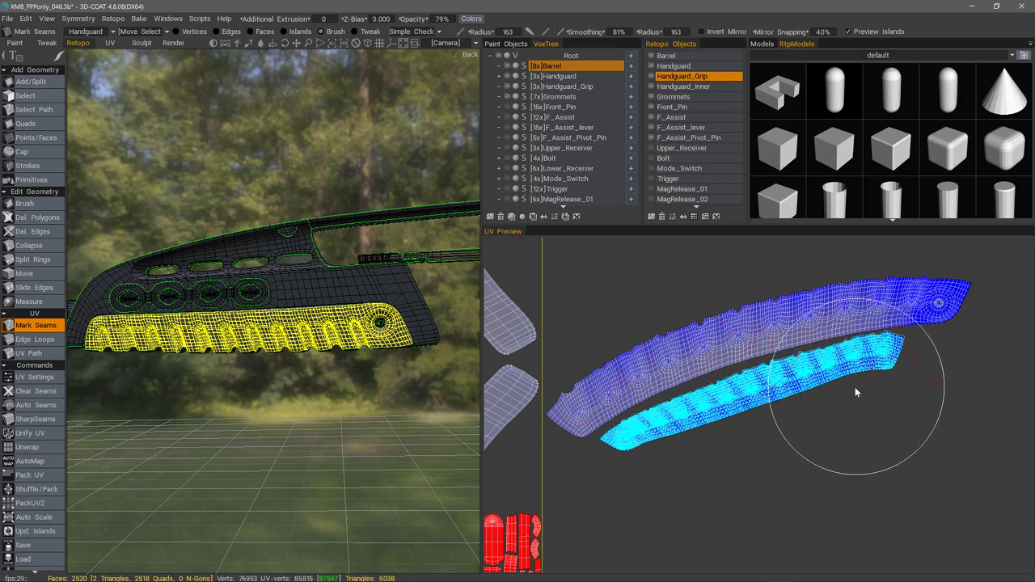
# Move the smaller grip island down, well clear of the larger grip island, and deselect it
pyautogui.scroll(-1, 844, 384)
pyautogui.moveTo(838, 380); pyautogui.dragTo(763, 387, button='right')
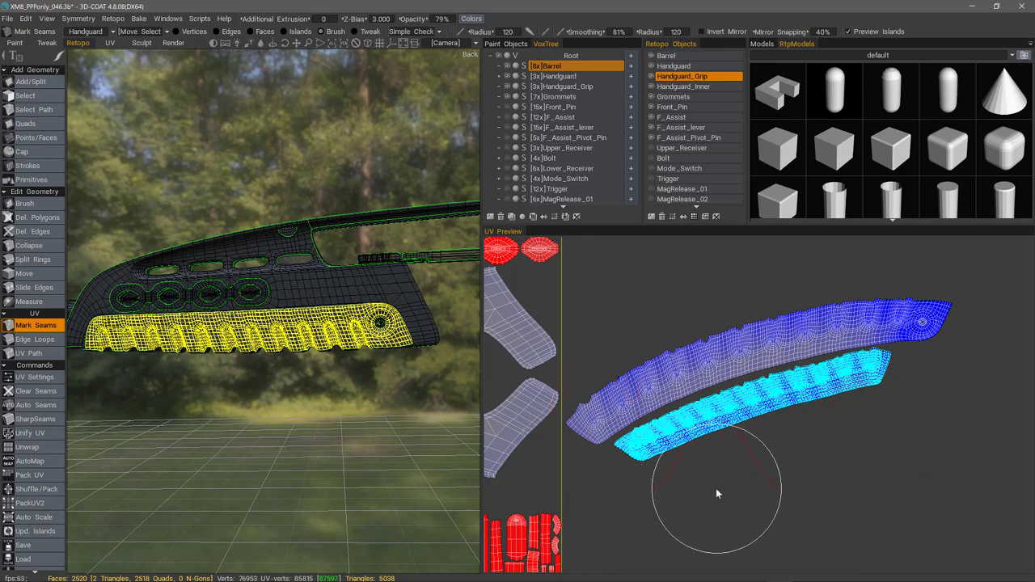
pyautogui.click(283, 32)
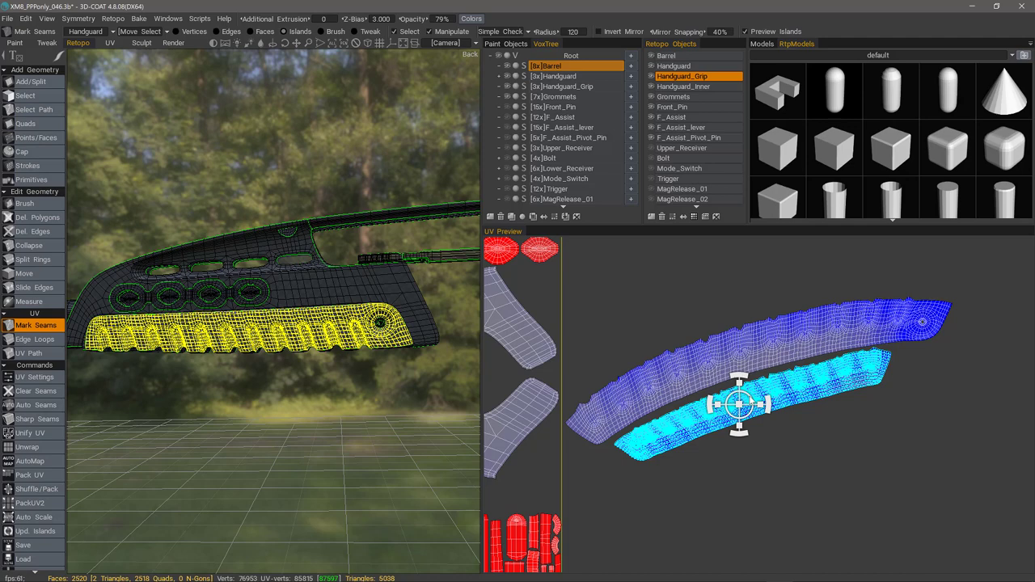
pyautogui.moveTo(750, 405); pyautogui.dragTo(784, 495)
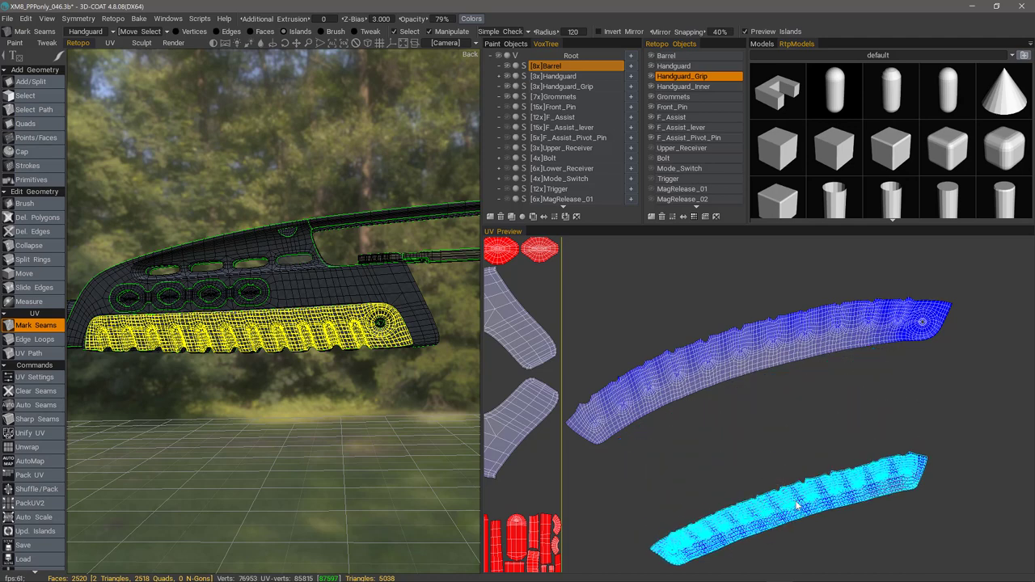
pyautogui.press('Escape')
# Rotate the larger grip island to lie roughly horizontal and flatten its arch with the UV brush at radius 178
pyautogui.click(757, 354)
pyautogui.moveTo(760, 352); pyautogui.dragTo(821, 374)
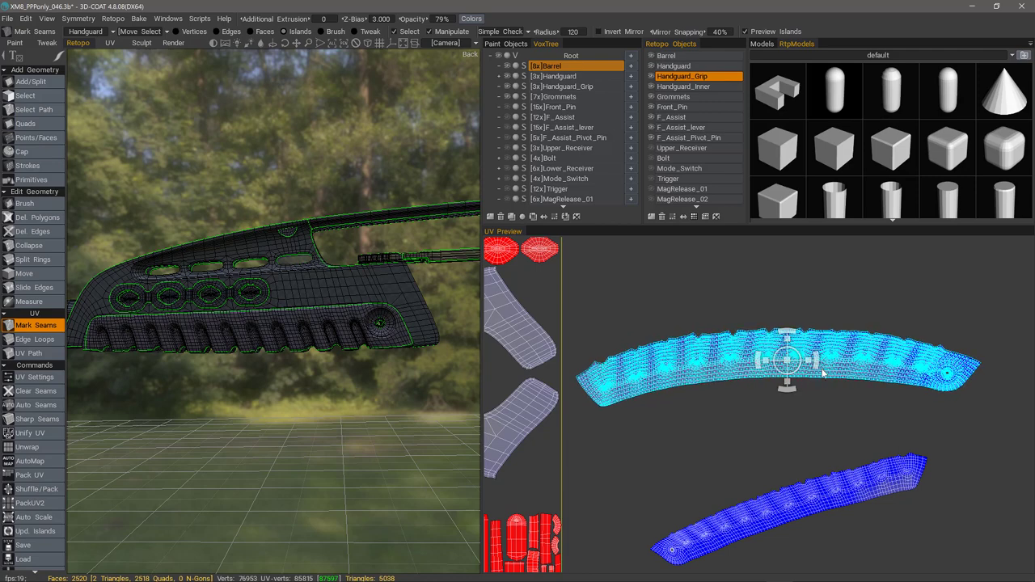
pyautogui.click(332, 31)
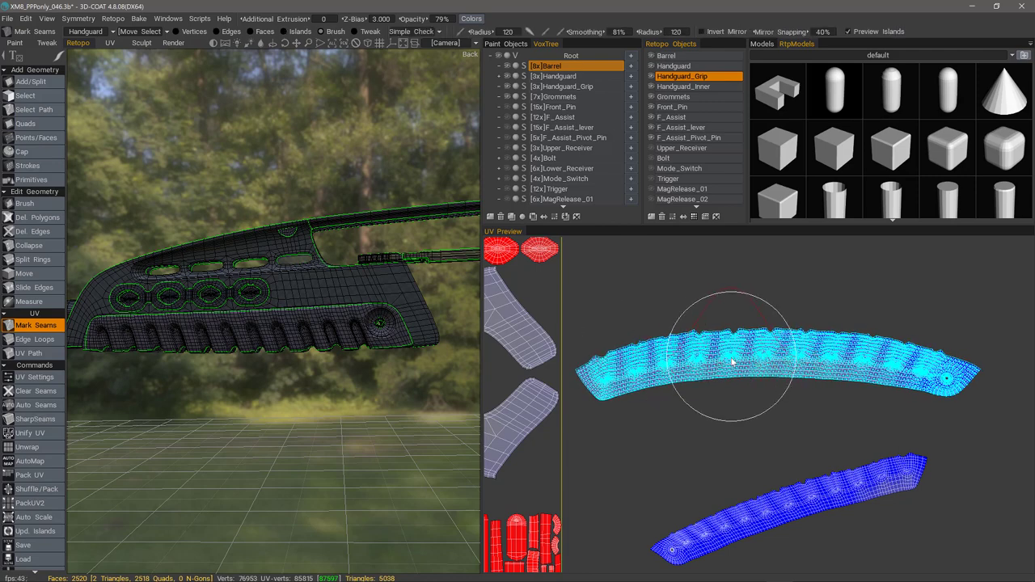
pyautogui.moveTo(734, 362); pyautogui.dragTo(811, 373, button='right')
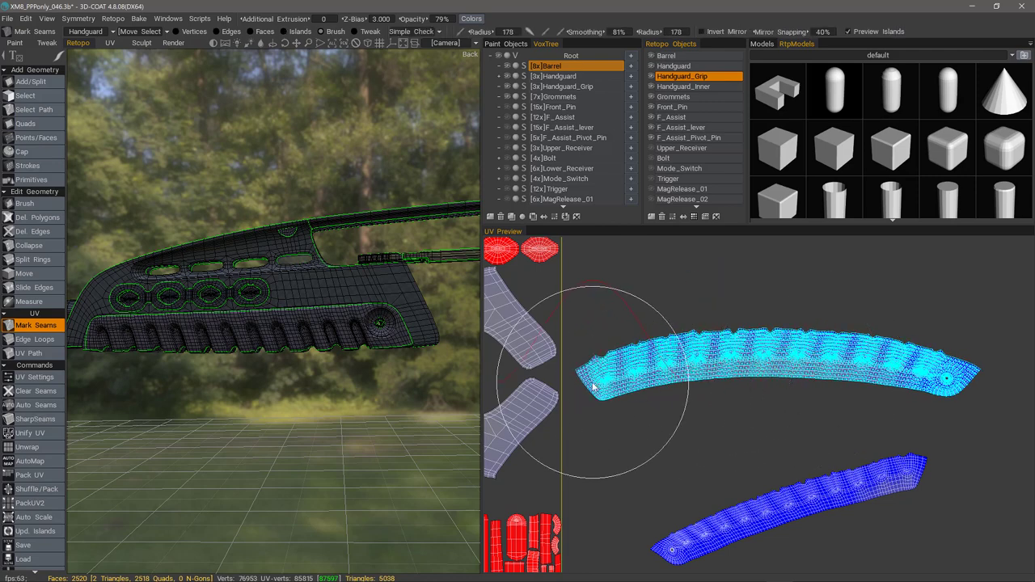
pyautogui.moveTo(595, 384)
pyautogui.mouseDown()
pyautogui.moveTo(573, 367)
pyautogui.moveTo(597, 404)
pyautogui.moveTo(562, 364)
pyautogui.moveTo(598, 356)
pyautogui.mouseUp()
pyautogui.moveTo(897, 367)
pyautogui.mouseDown()
pyautogui.moveTo(979, 363)
pyautogui.moveTo(981, 353)
pyautogui.moveTo(704, 357)
pyautogui.mouseUp()
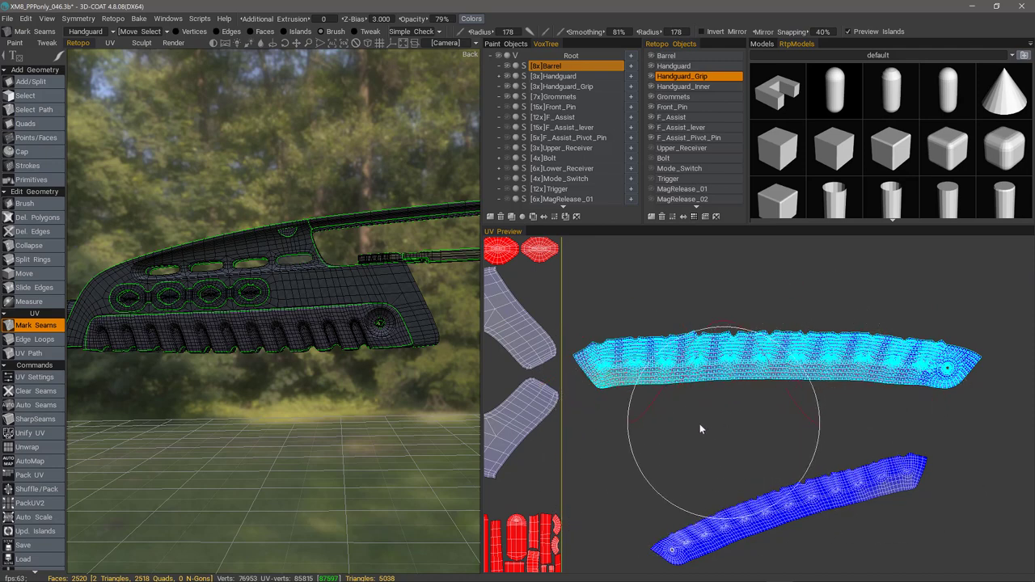
# Push the mesh around one rib detail near the middle of the larger grip island upward with the UV brush at radius about 93
pyautogui.moveTo(536, 421); pyautogui.dragTo(873, 392, button='middle')
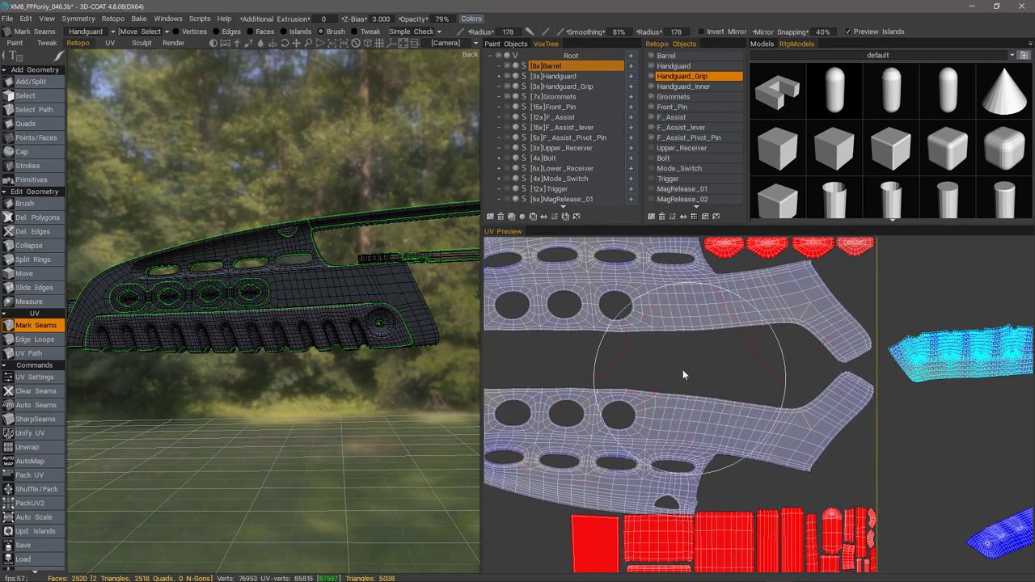
pyautogui.moveTo(685, 328); pyautogui.dragTo(443, 380, button='middle')
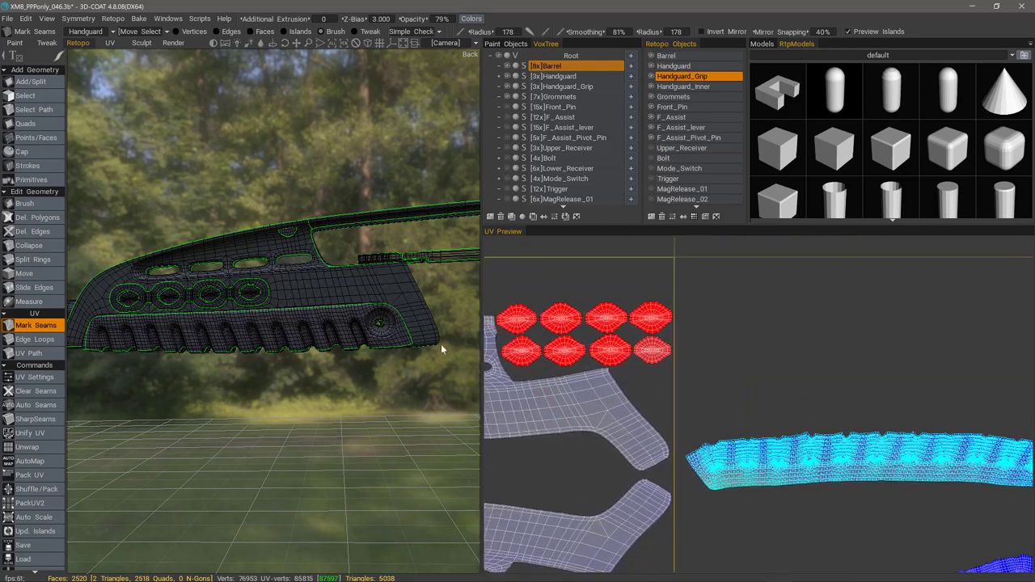
pyautogui.moveTo(865, 477)
pyautogui.mouseDown(button='middle')
pyautogui.moveTo(803, 462)
pyautogui.moveTo(676, 462)
pyautogui.mouseUp(button='middle')
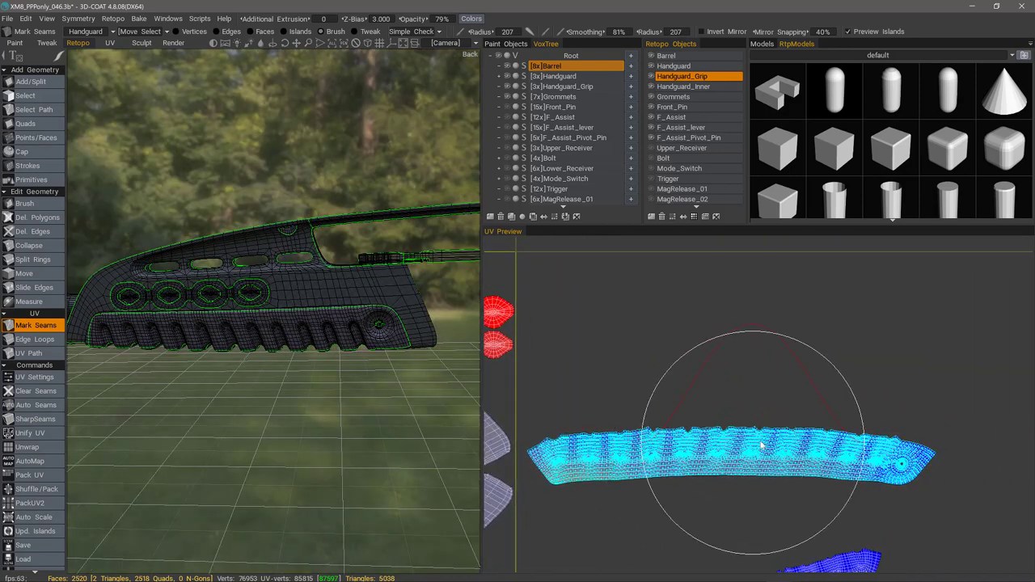
pyautogui.scroll(5, 709, 385)
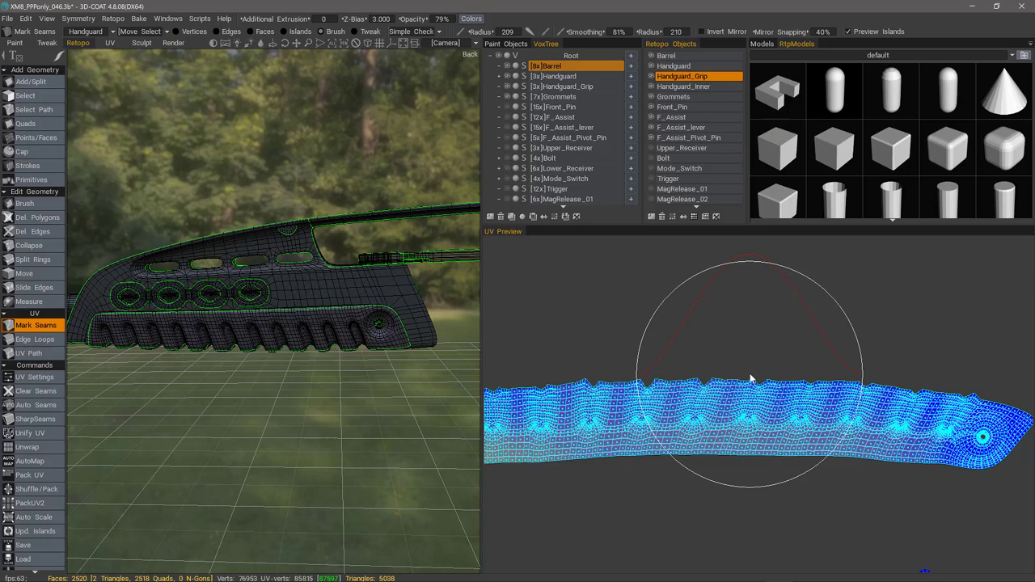
pyautogui.scroll(3, 780, 354)
pyautogui.moveTo(831, 347); pyautogui.dragTo(684, 532, button='middle')
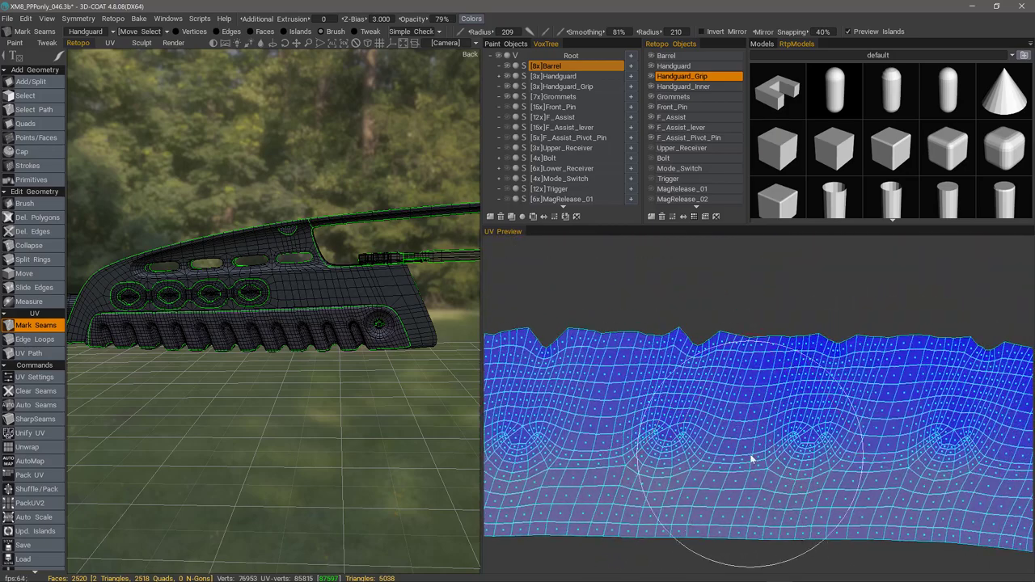
pyautogui.moveTo(784, 457)
pyautogui.mouseDown(button='right')
pyautogui.moveTo(749, 446)
pyautogui.moveTo(693, 454)
pyautogui.mouseUp(button='right')
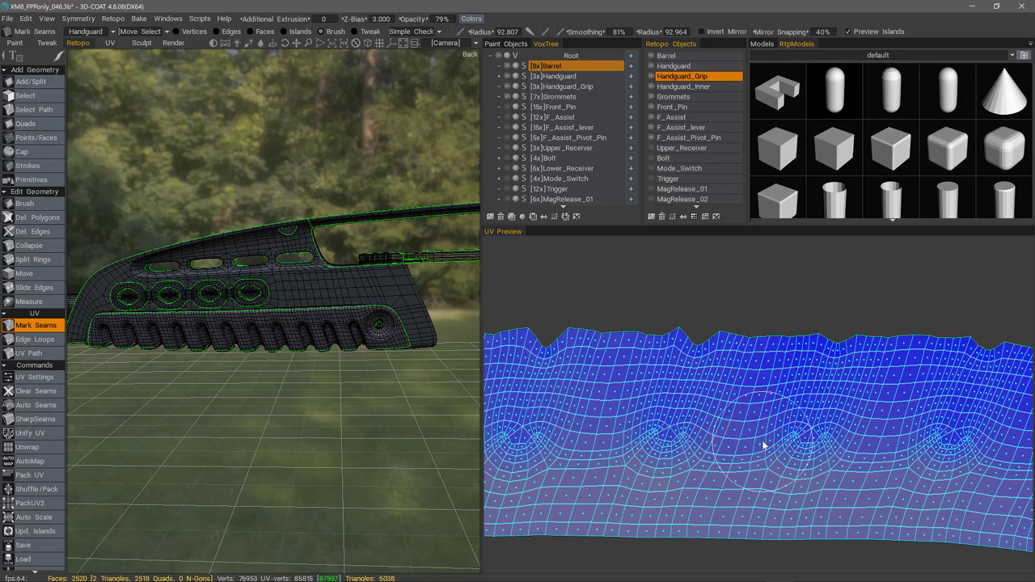
pyautogui.moveTo(764, 440); pyautogui.dragTo(765, 430)
pyautogui.moveTo(798, 472)
pyautogui.mouseDown()
pyautogui.moveTo(803, 479)
pyautogui.moveTo(720, 474)
pyautogui.moveTo(855, 431)
pyautogui.moveTo(861, 414)
pyautogui.moveTo(792, 403)
pyautogui.mouseUp()
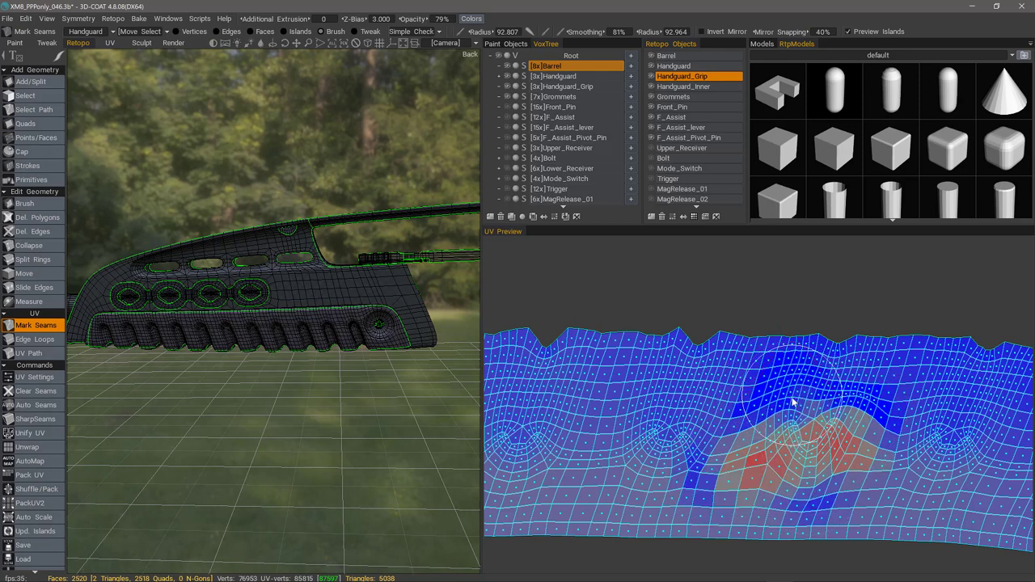
# Smooth the distorted area of the larger grip island with the UV brush in smoothing mode at radius 186
pyautogui.moveTo(797, 441)
pyautogui.mouseDown(button='right')
pyautogui.moveTo(925, 452)
pyautogui.moveTo(932, 463)
pyautogui.mouseUp(button='right')
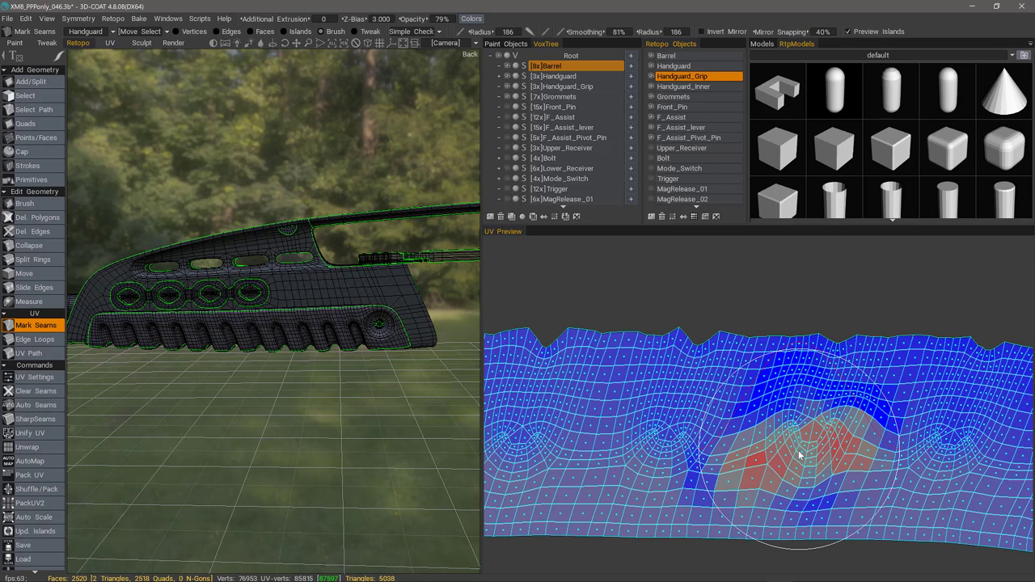
pyautogui.press('shift')
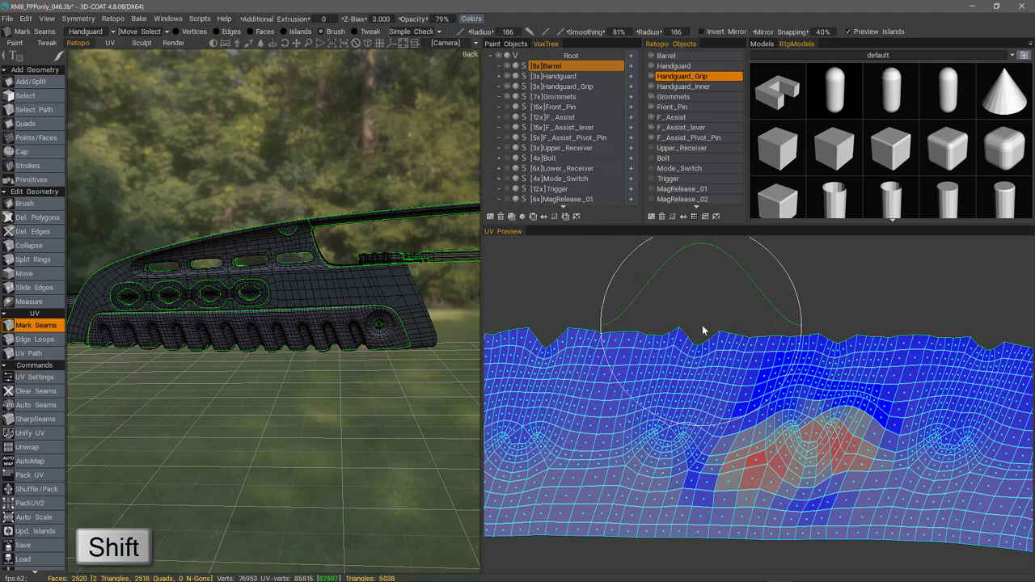
pyautogui.moveTo(843, 449)
pyautogui.keyDown('shift'); pyautogui.mouseDown()
pyautogui.moveTo(790, 430)
pyautogui.moveTo(773, 453)
pyautogui.moveTo(782, 439)
pyautogui.moveTo(820, 457)
pyautogui.moveTo(795, 473)
pyautogui.moveTo(801, 492)
pyautogui.moveTo(796, 480)
pyautogui.mouseUp(); pyautogui.keyUp('shift')
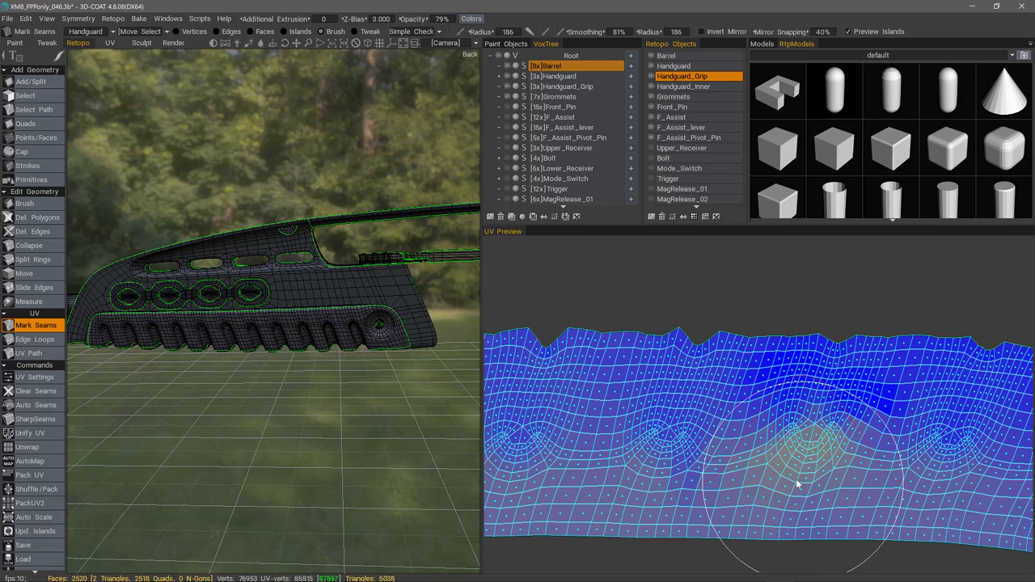
# Switch to island selection and apply Relax to the larger grip island to even out the remaining distortion
pyautogui.click(285, 30)
pyautogui.scroll(-5, 46, 485)
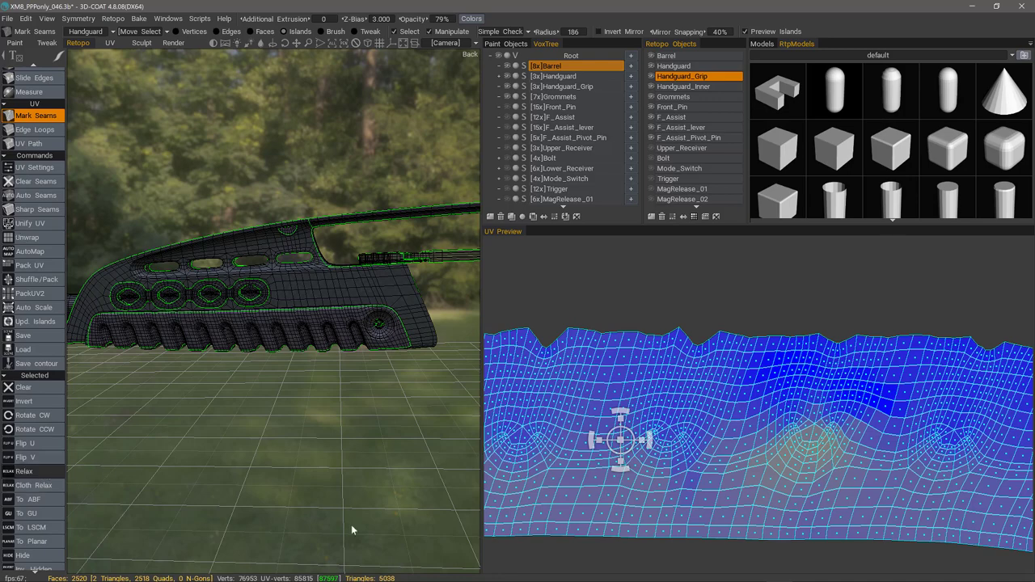
pyautogui.click(659, 511)
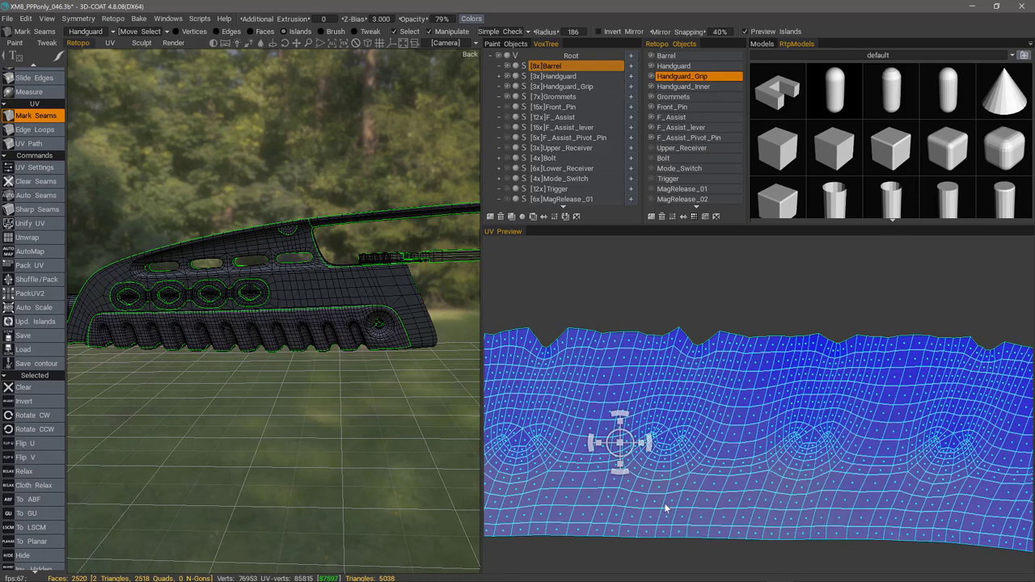
pyautogui.moveTo(774, 302); pyautogui.dragTo(678, 292, button='right')
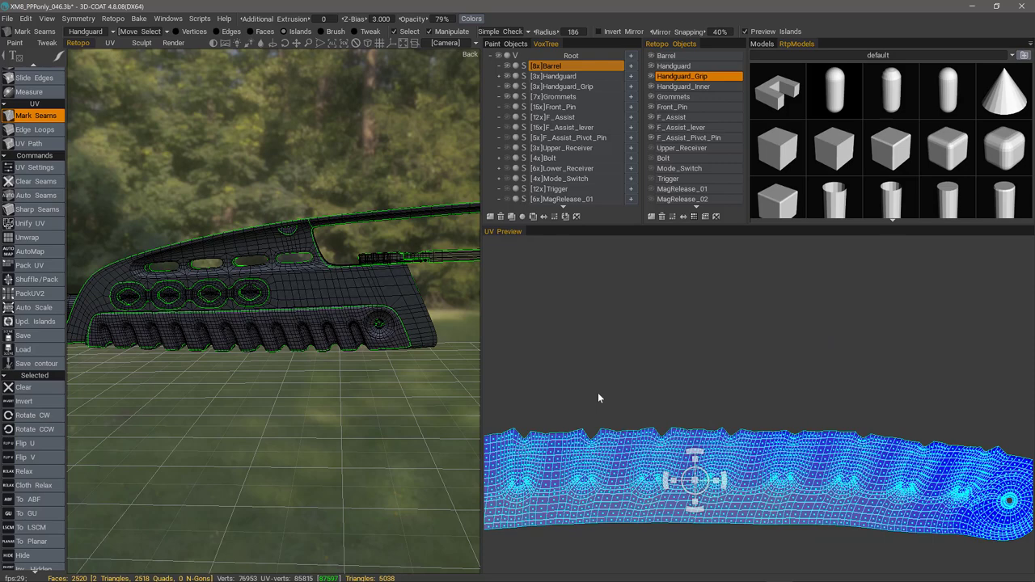
pyautogui.moveTo(598, 393); pyautogui.dragTo(680, 317, button='middle')
pyautogui.scroll(-5, 628, 324)
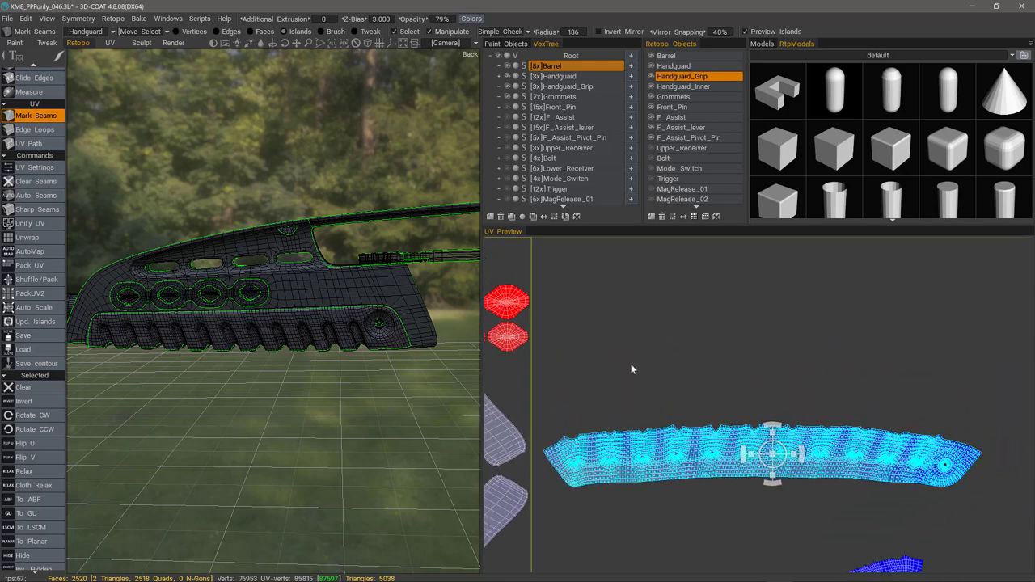
pyautogui.moveTo(601, 459); pyautogui.dragTo(603, 396, button='middle')
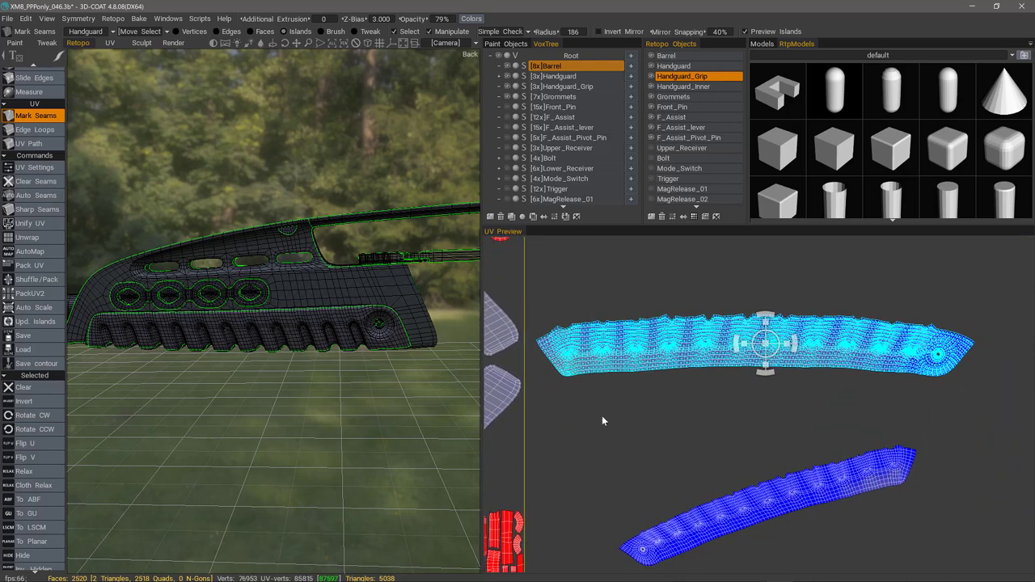